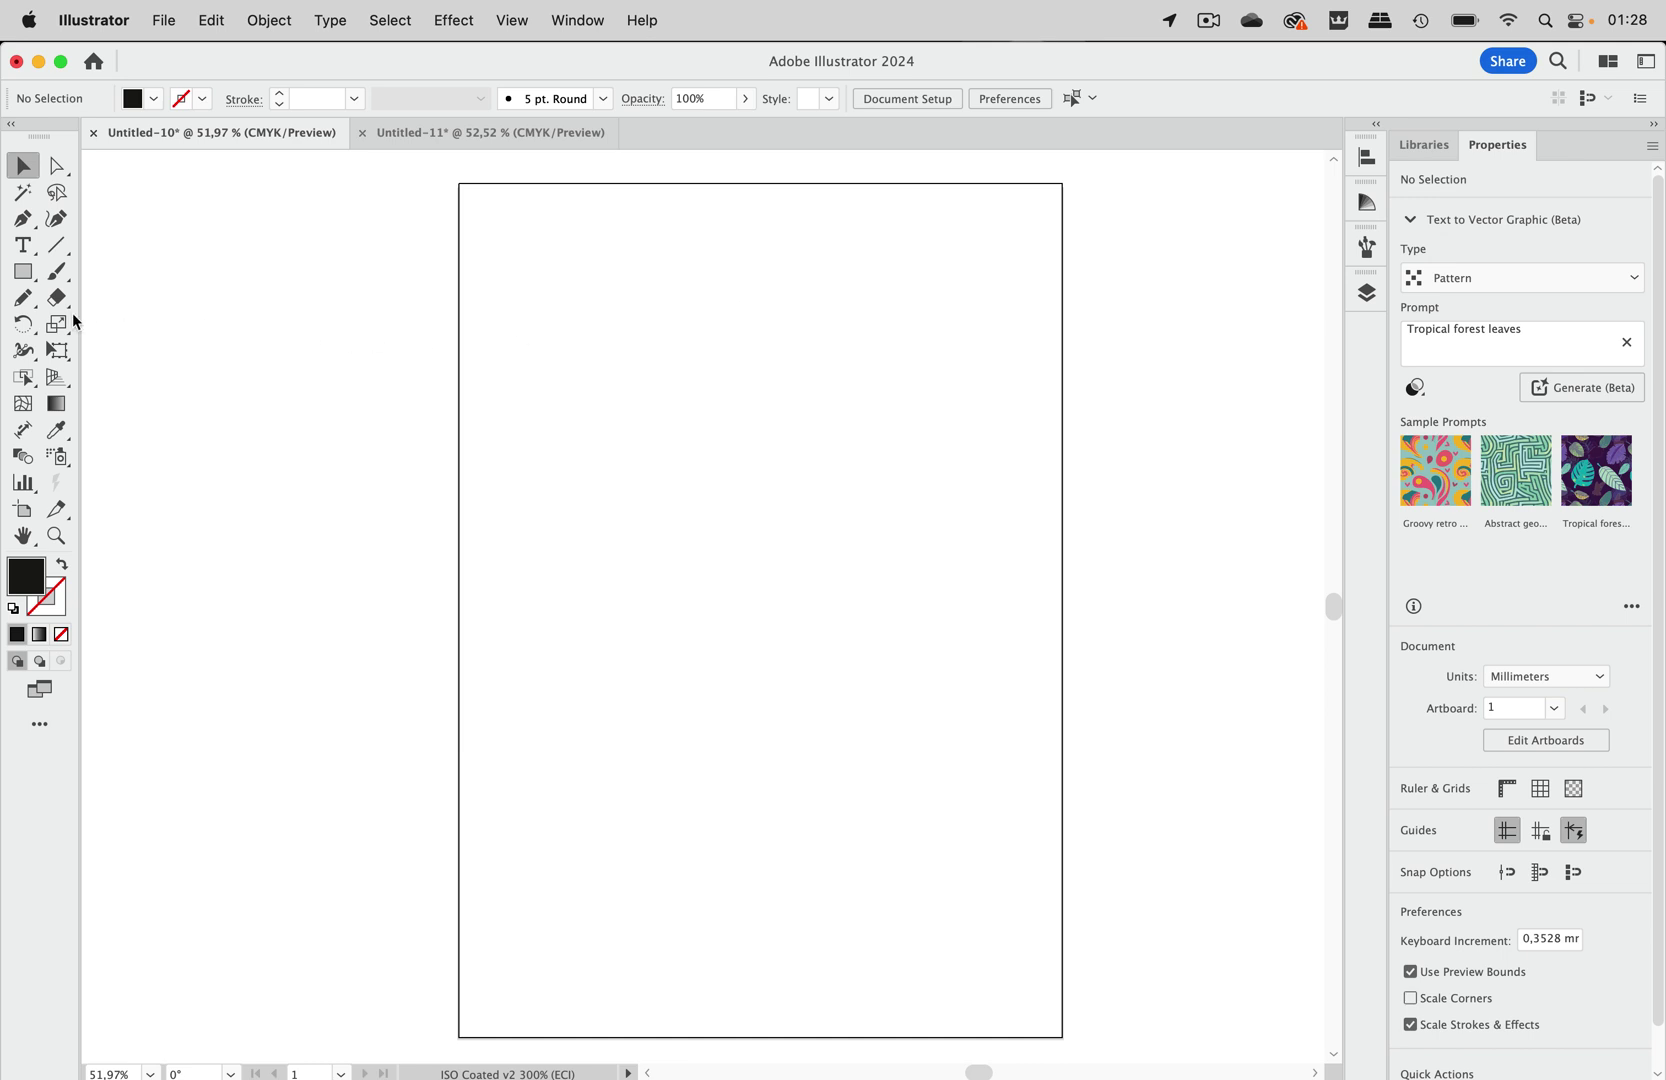
Create a point-text object on the artboard; its placeholder appears reversed as 'muspi meroL'
click(42, 252)
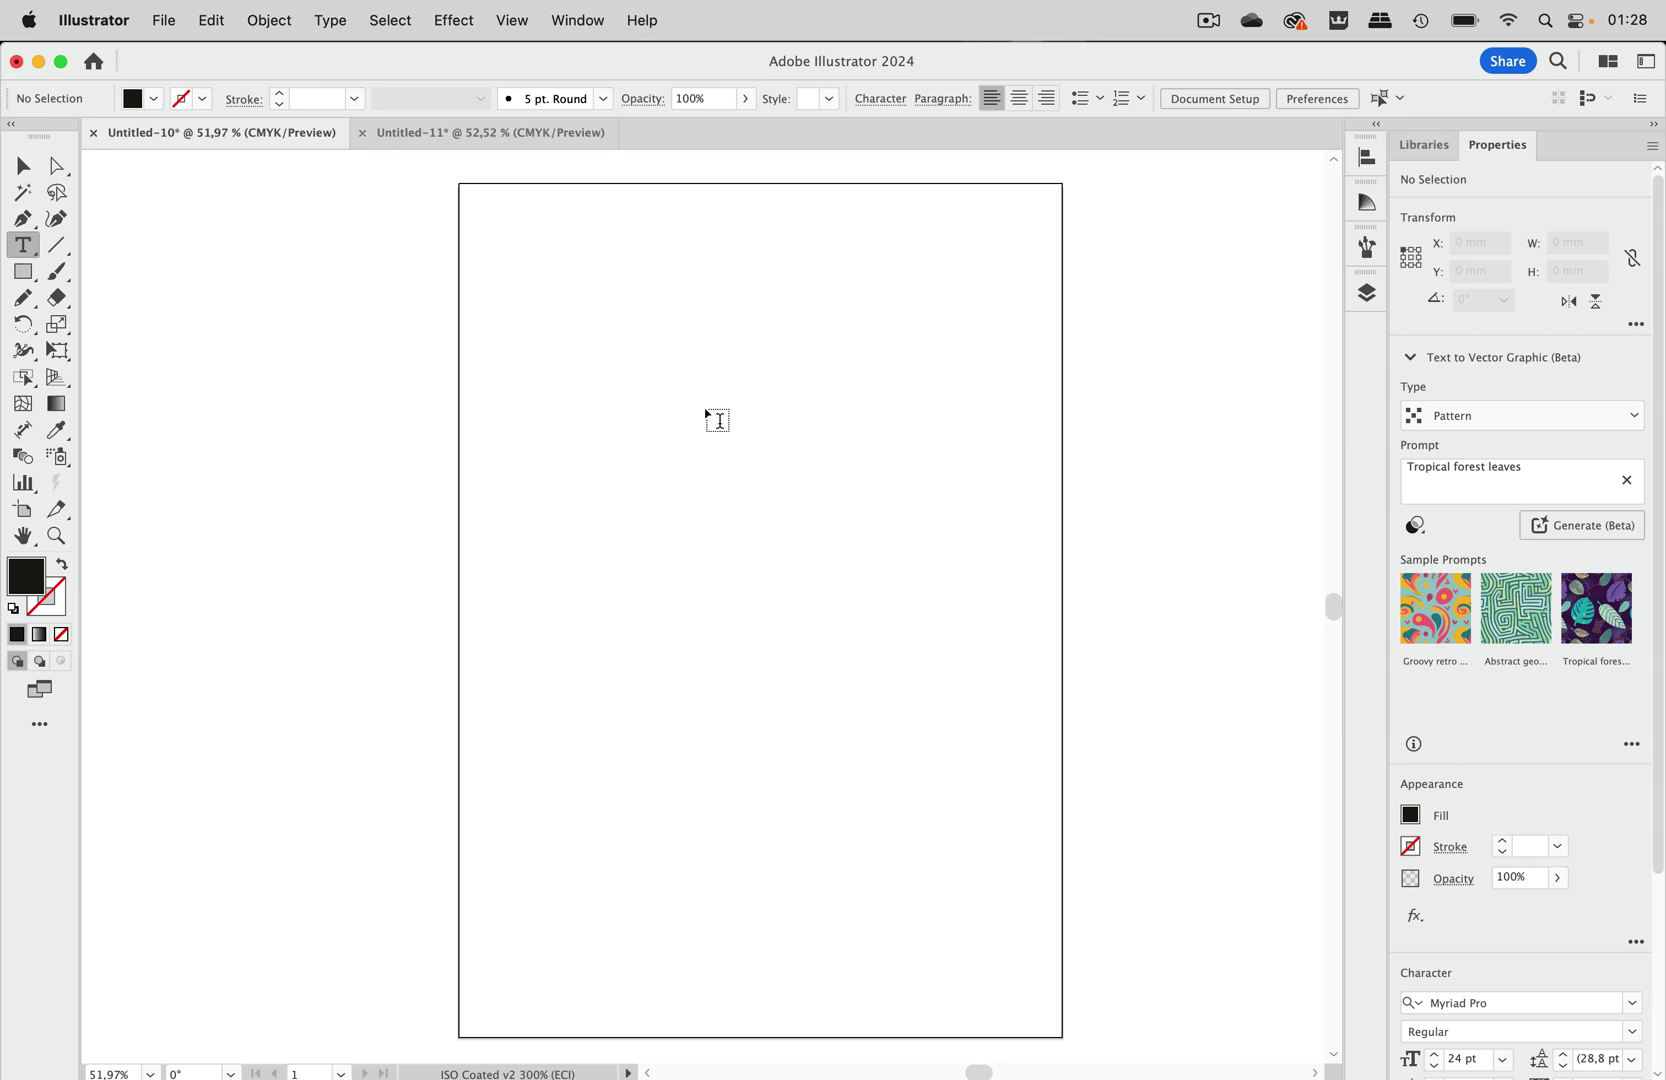
click(716, 420)
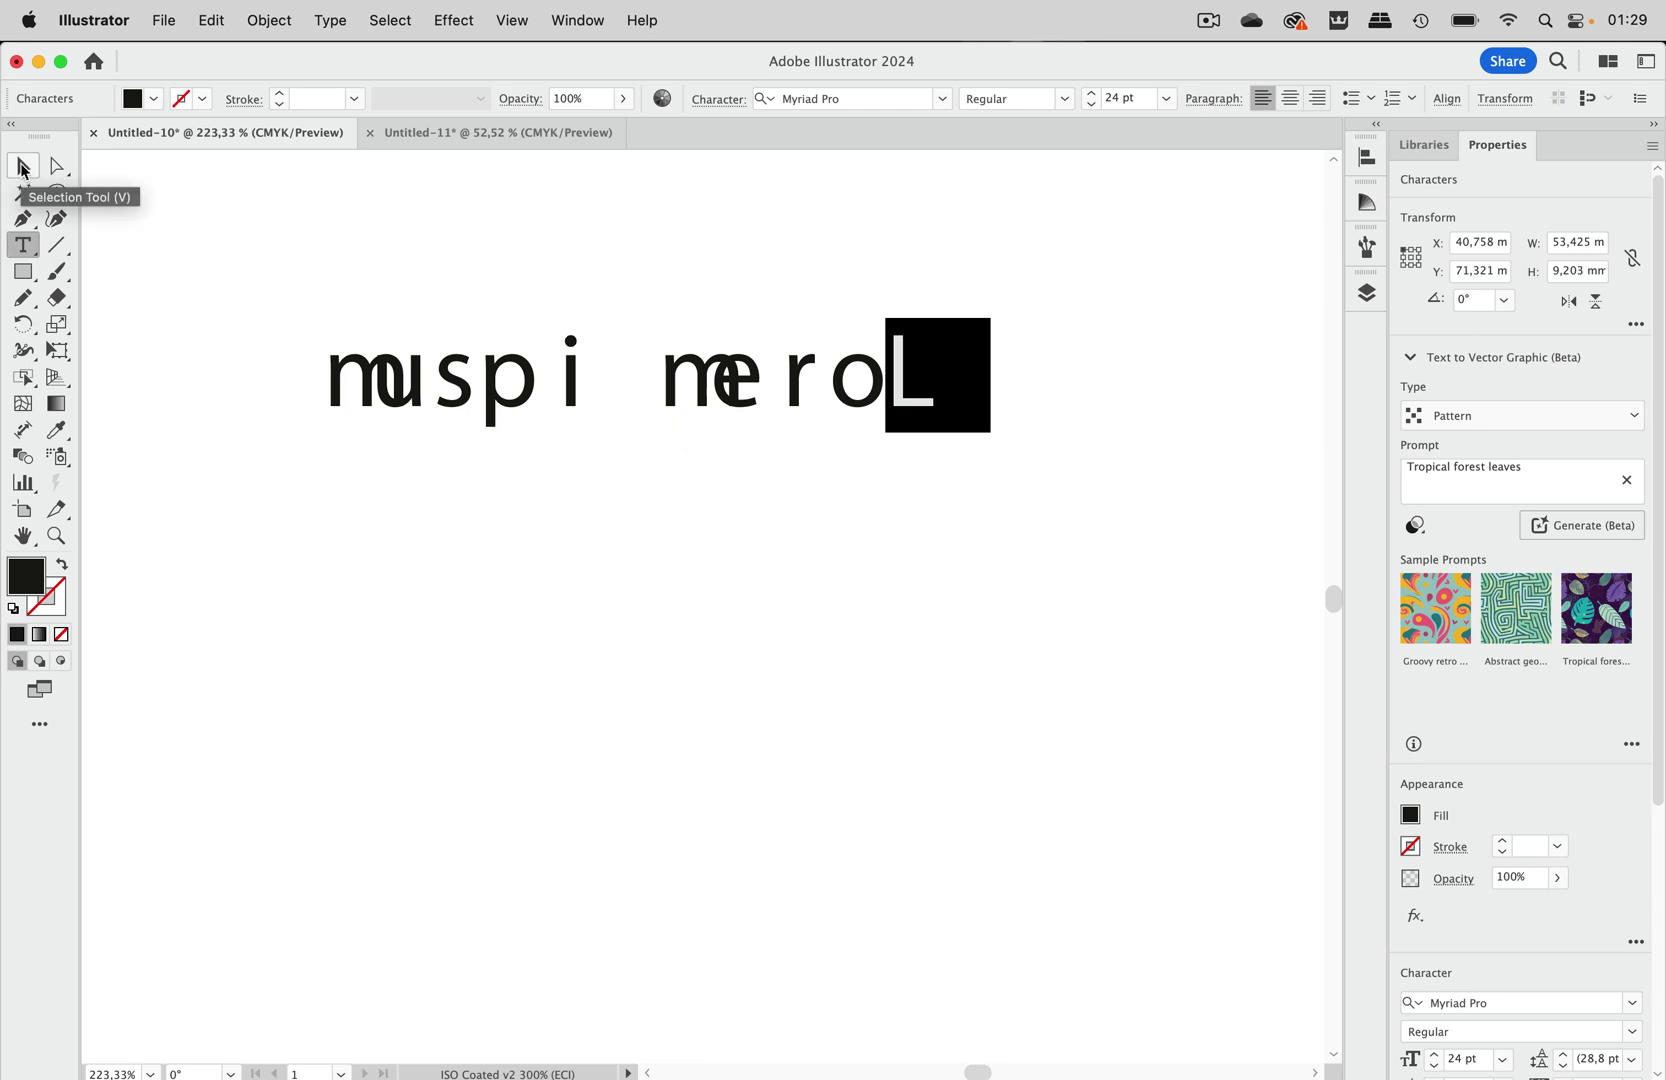
Select the text and change its tracking from -1000 to 0 so it reads 'Lorem ipsum'
click(24, 168)
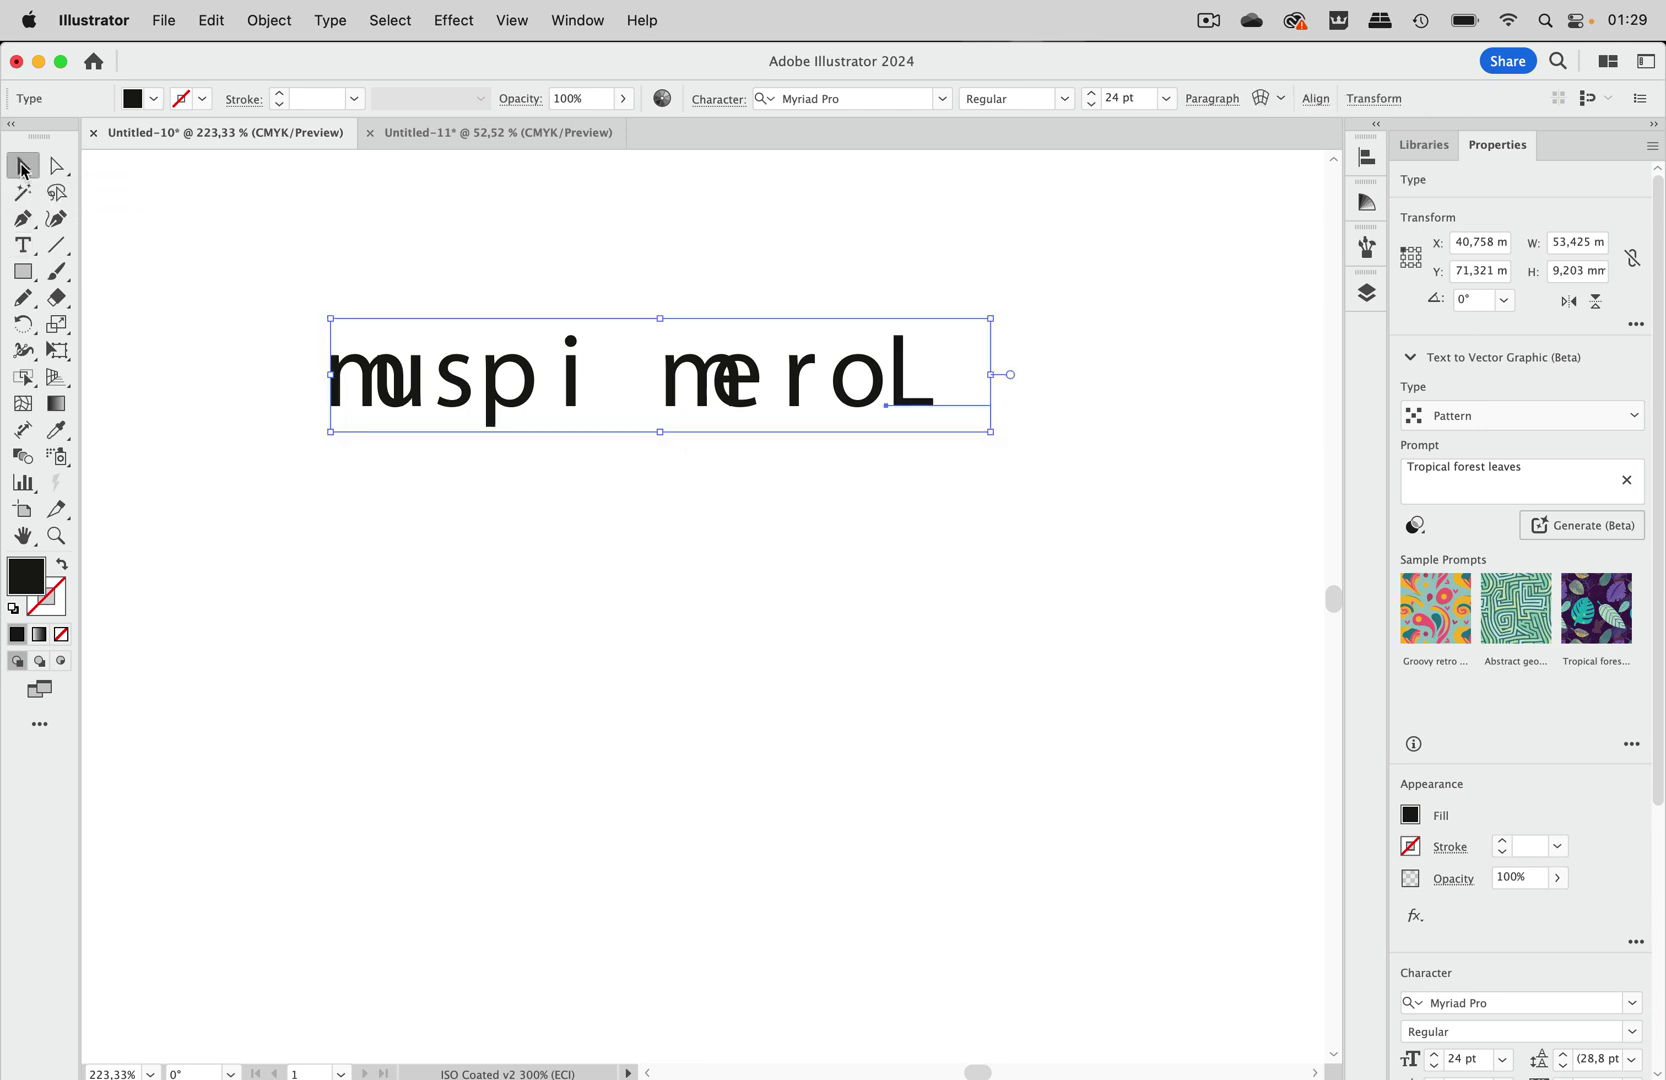
click(721, 102)
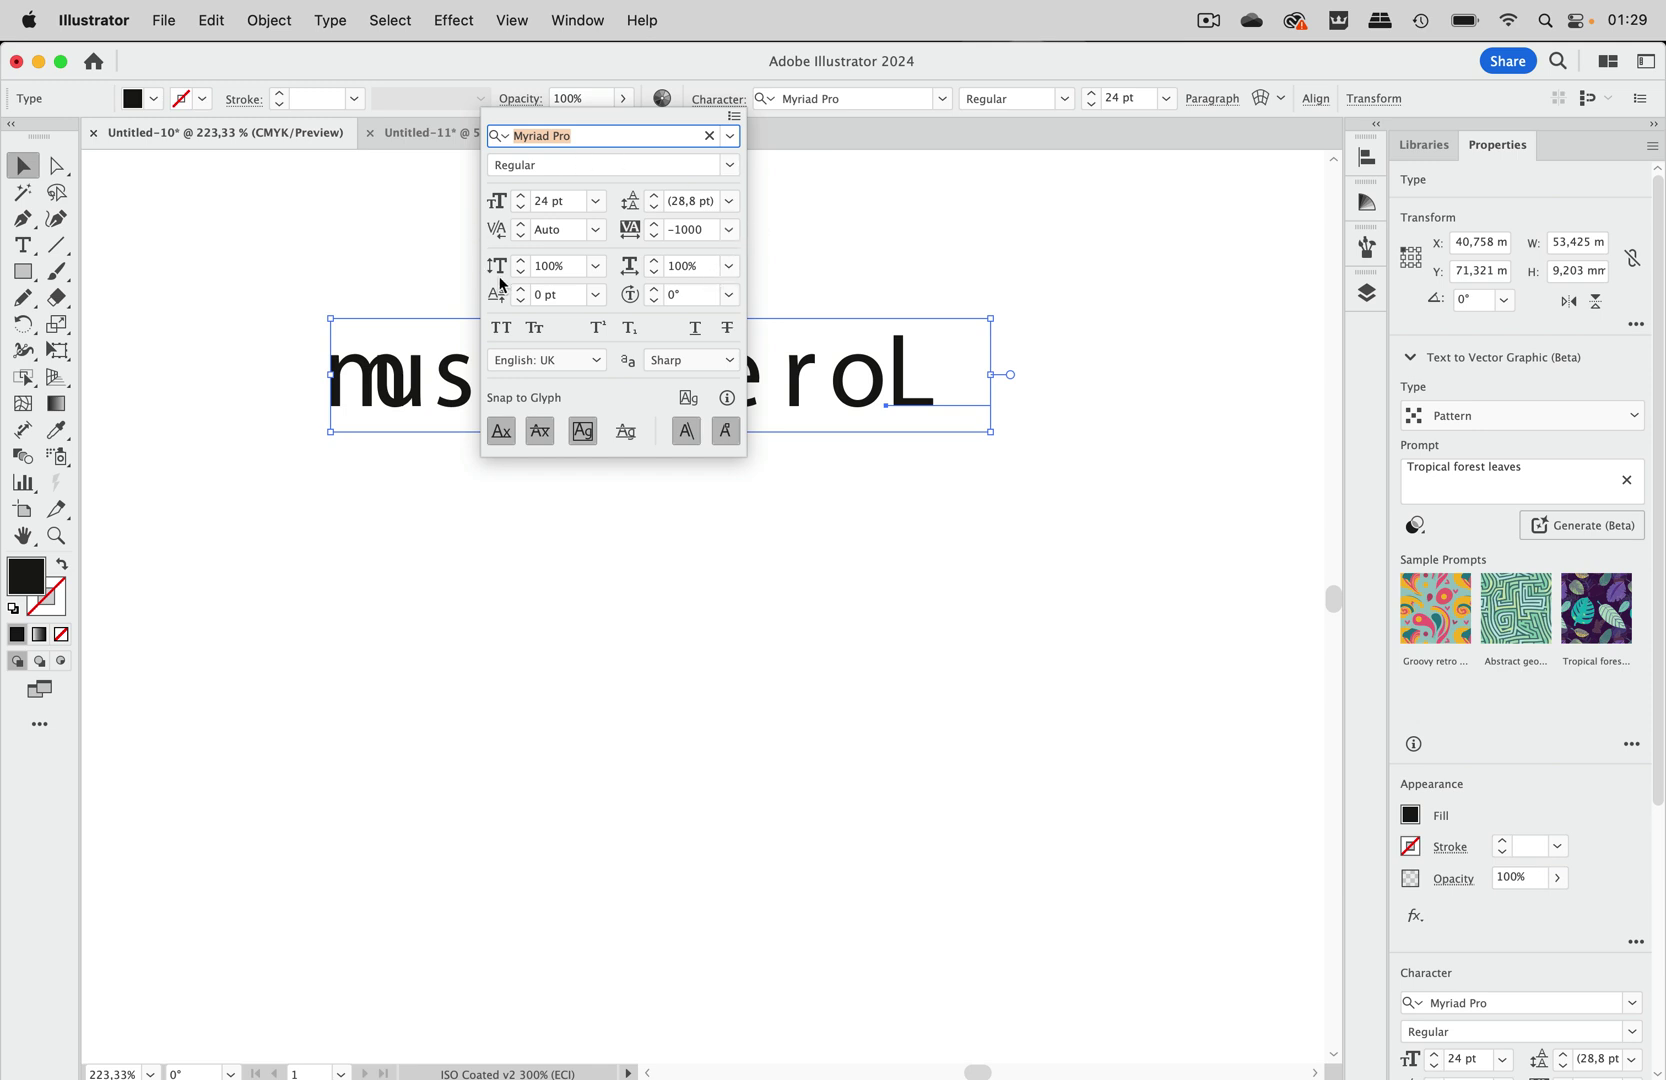
click(709, 229)
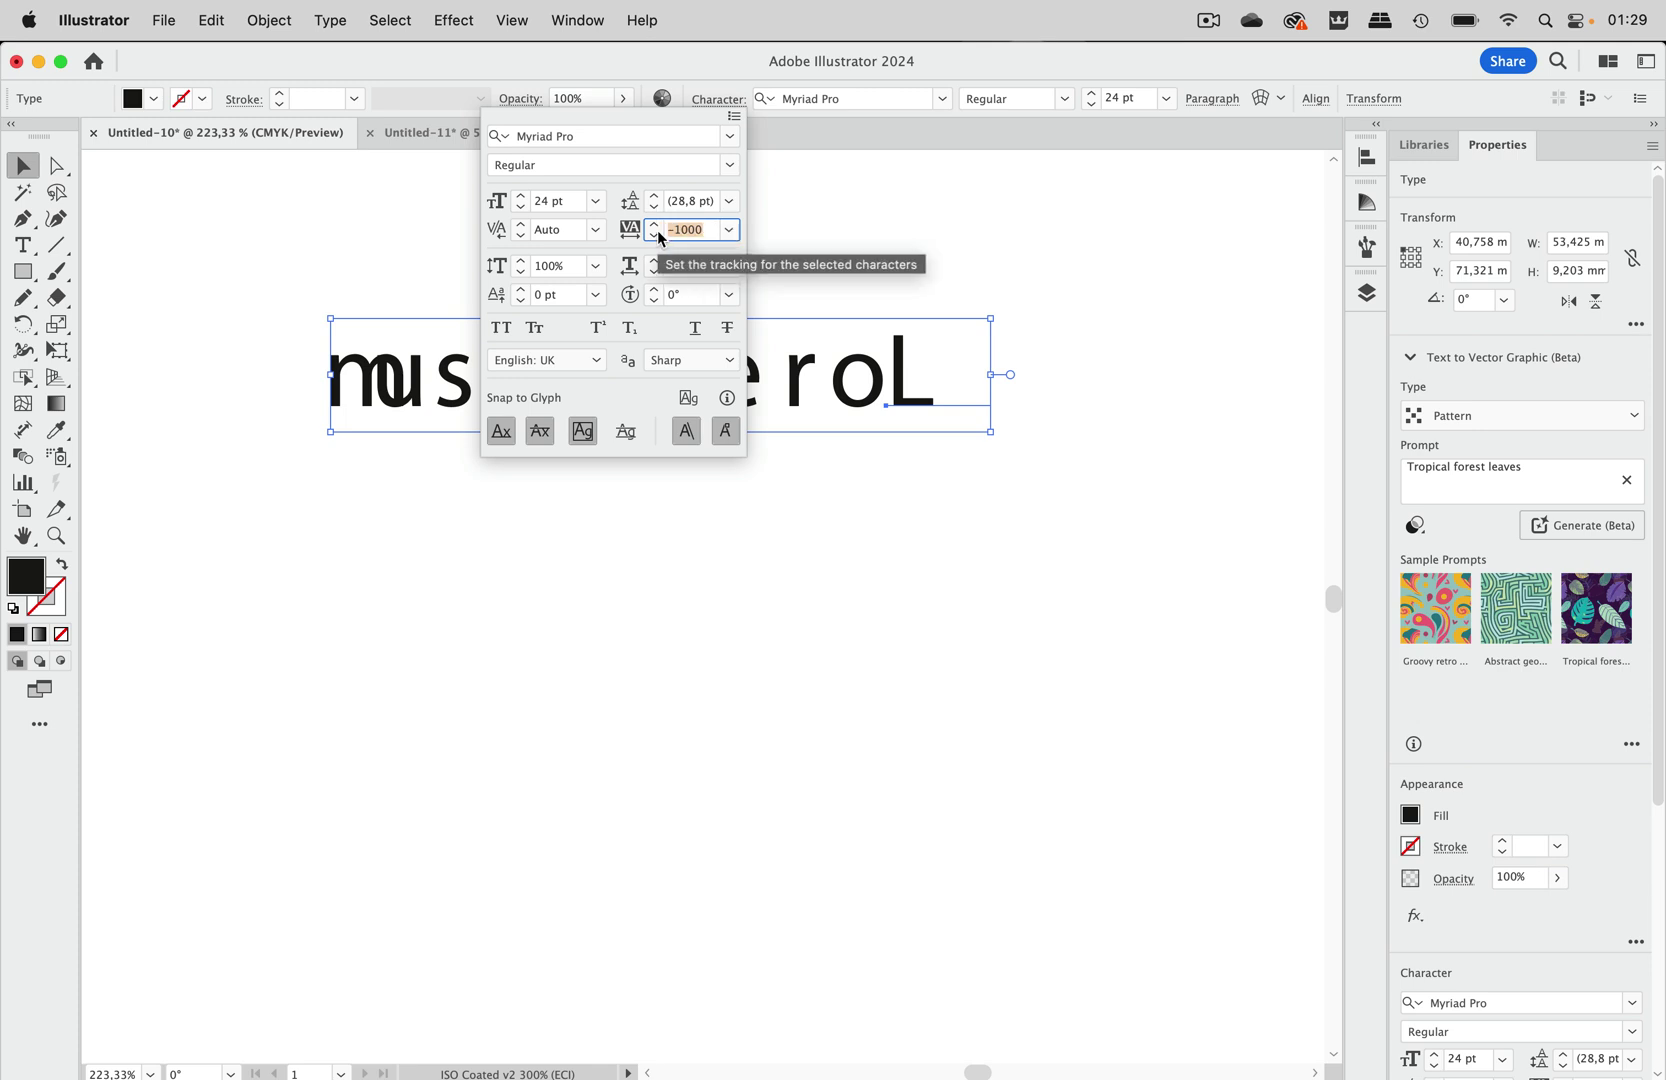
text(0)
key(Return)
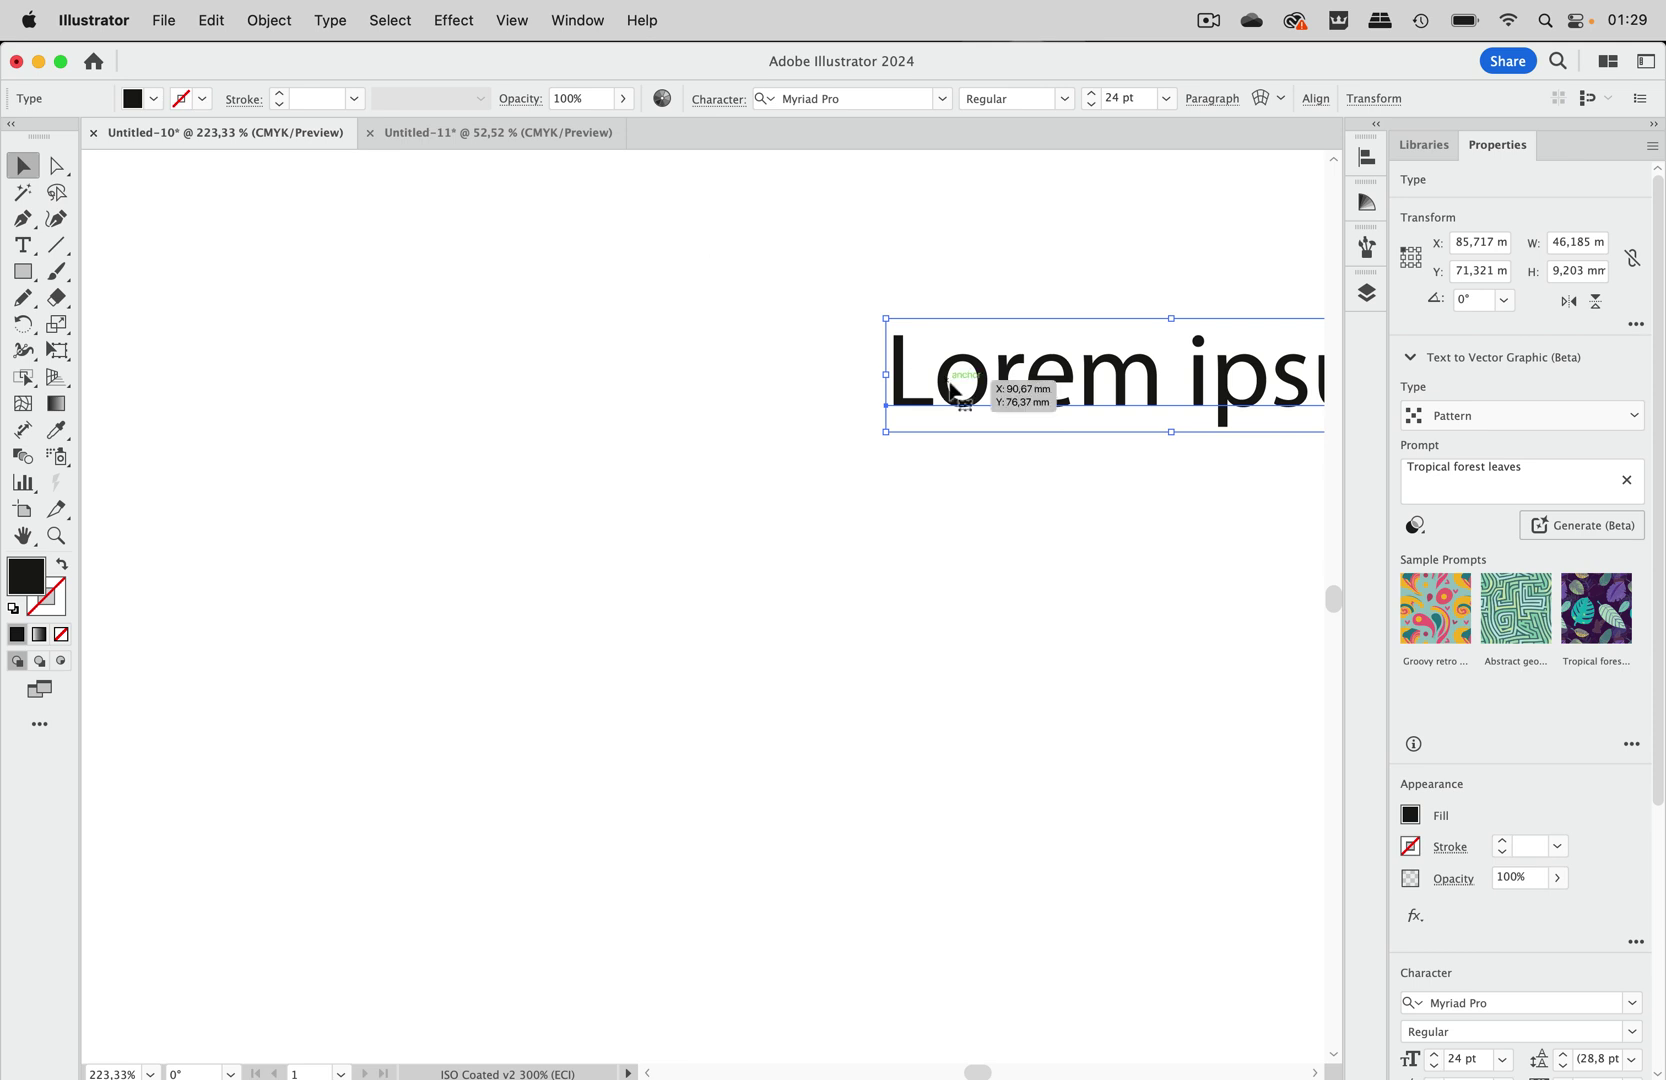
scroll(960, 387, right, 10)
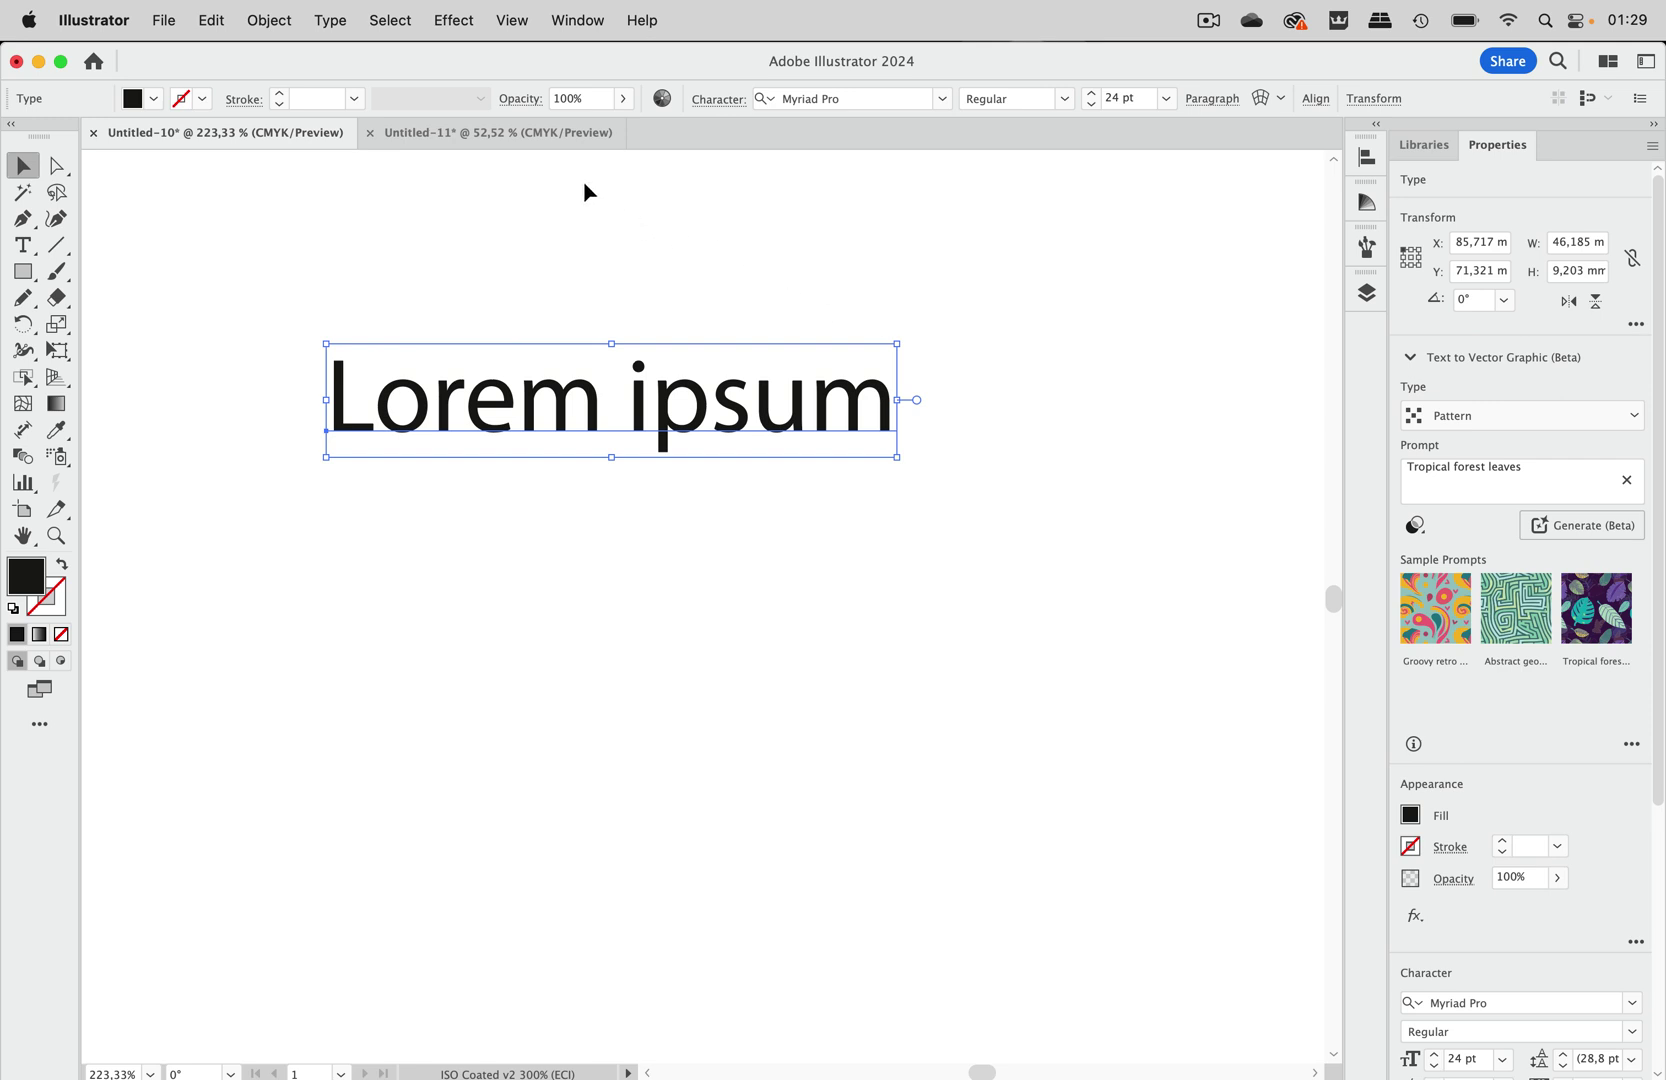
In Untitled-11, draw an area-text frame of placeholder text and start editing its text
click(551, 138)
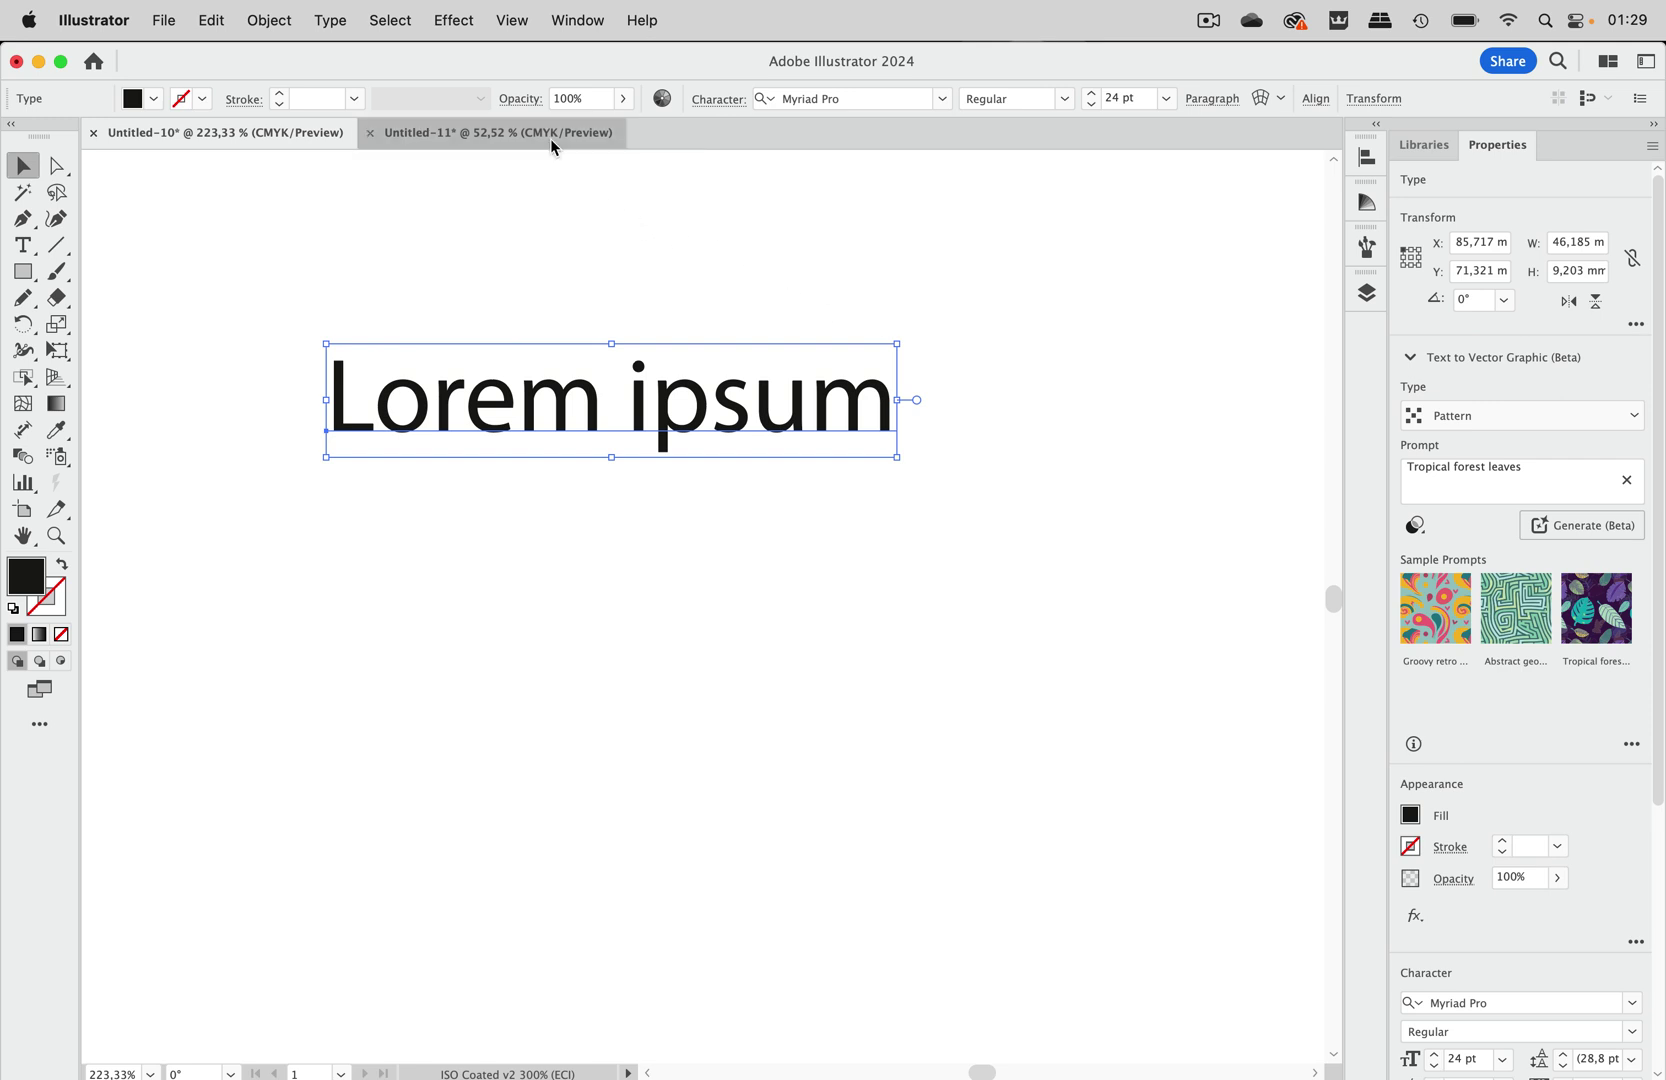
click(25, 246)
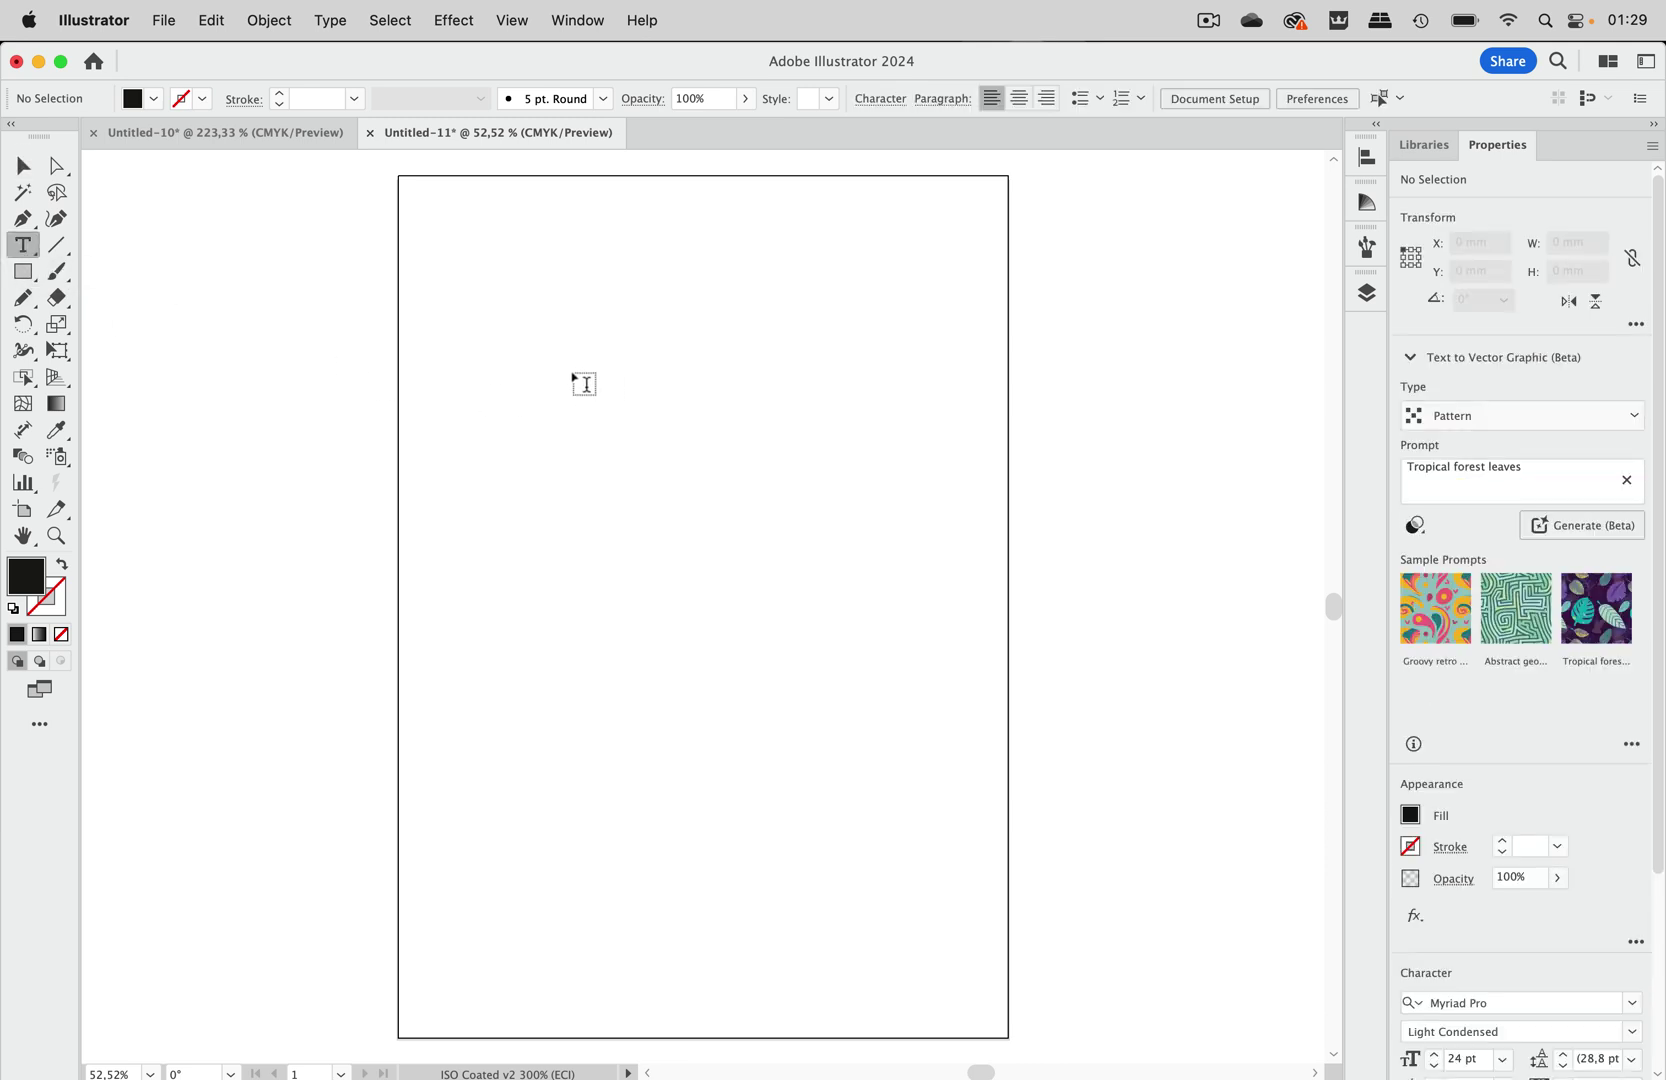
drag(535, 341, 778, 541)
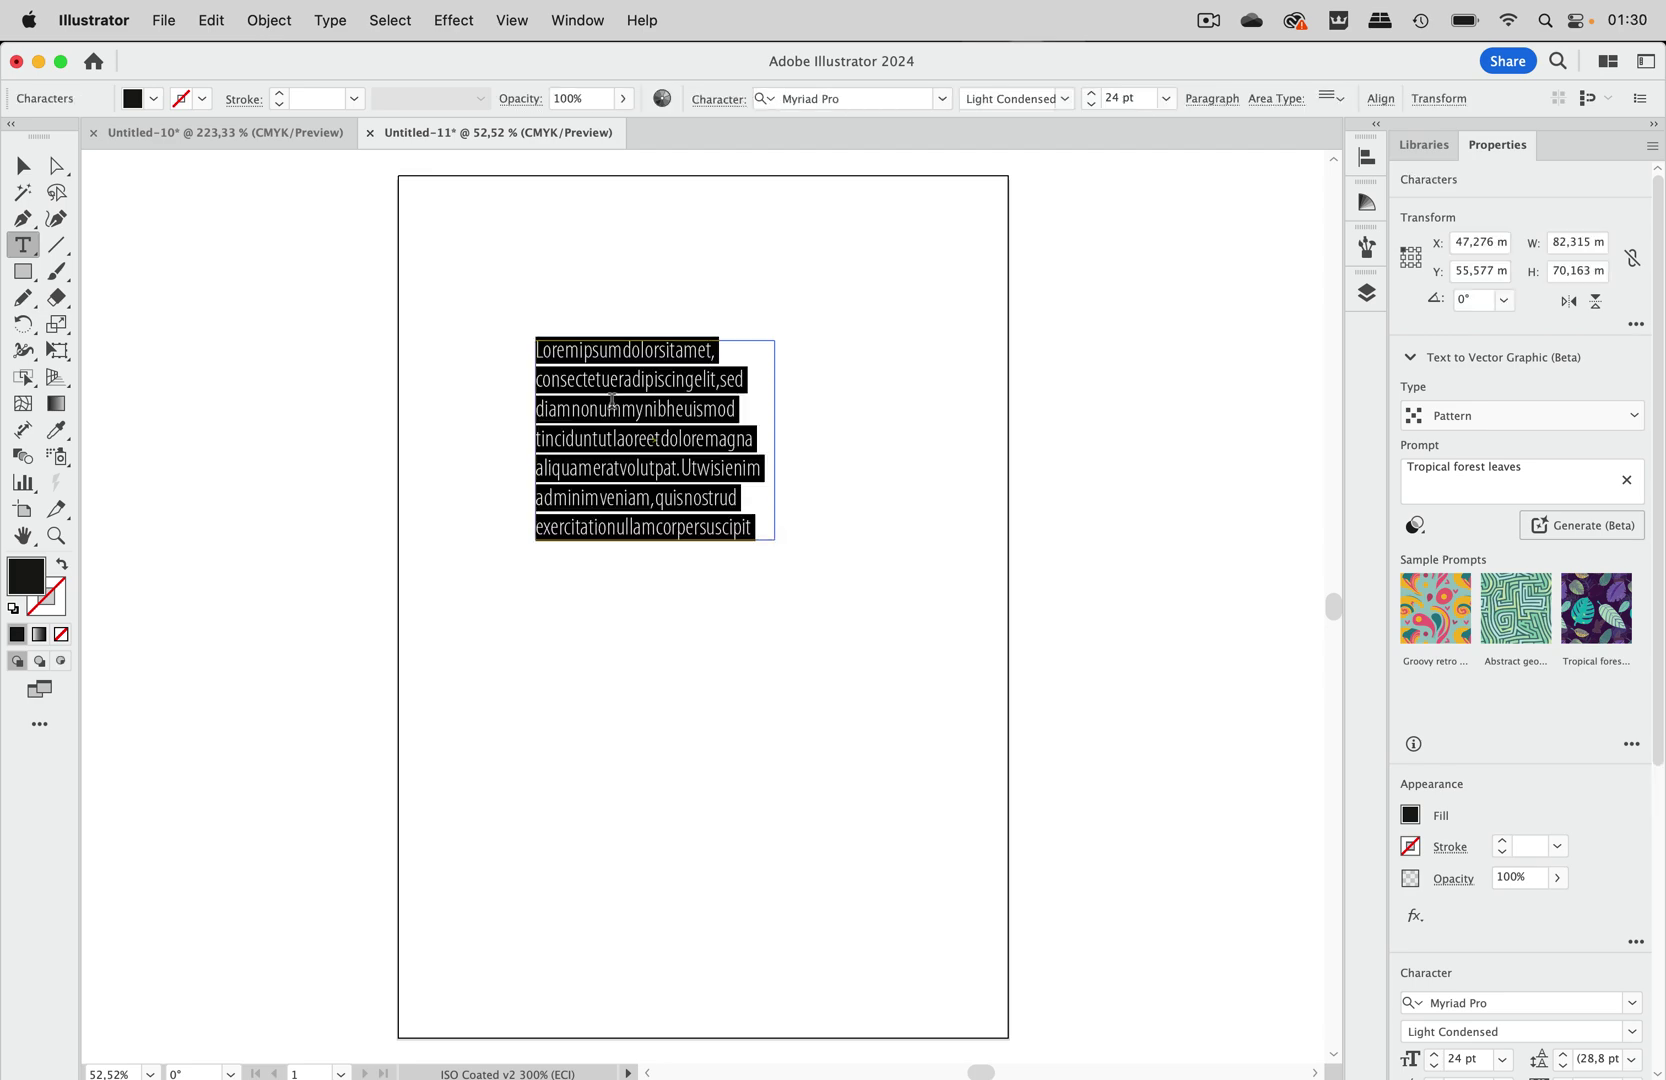
scroll(612, 400, up, 5)
scroll(612, 400, up, 2)
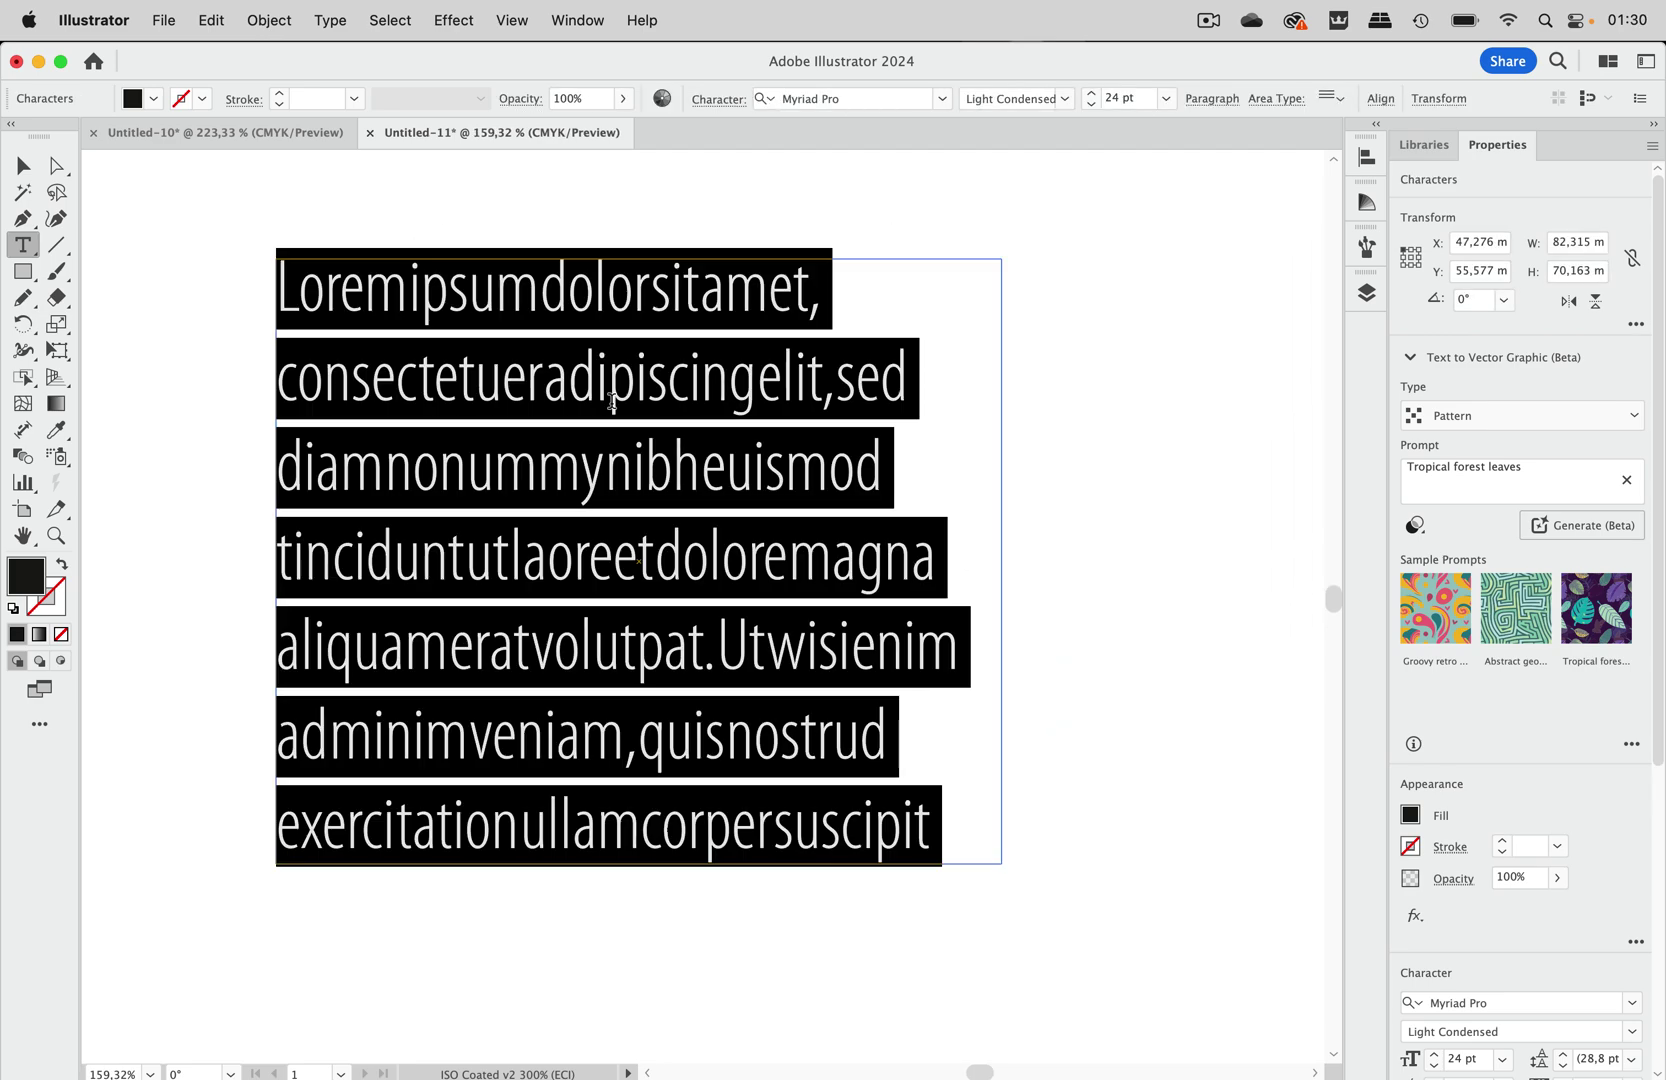
click(23, 165)
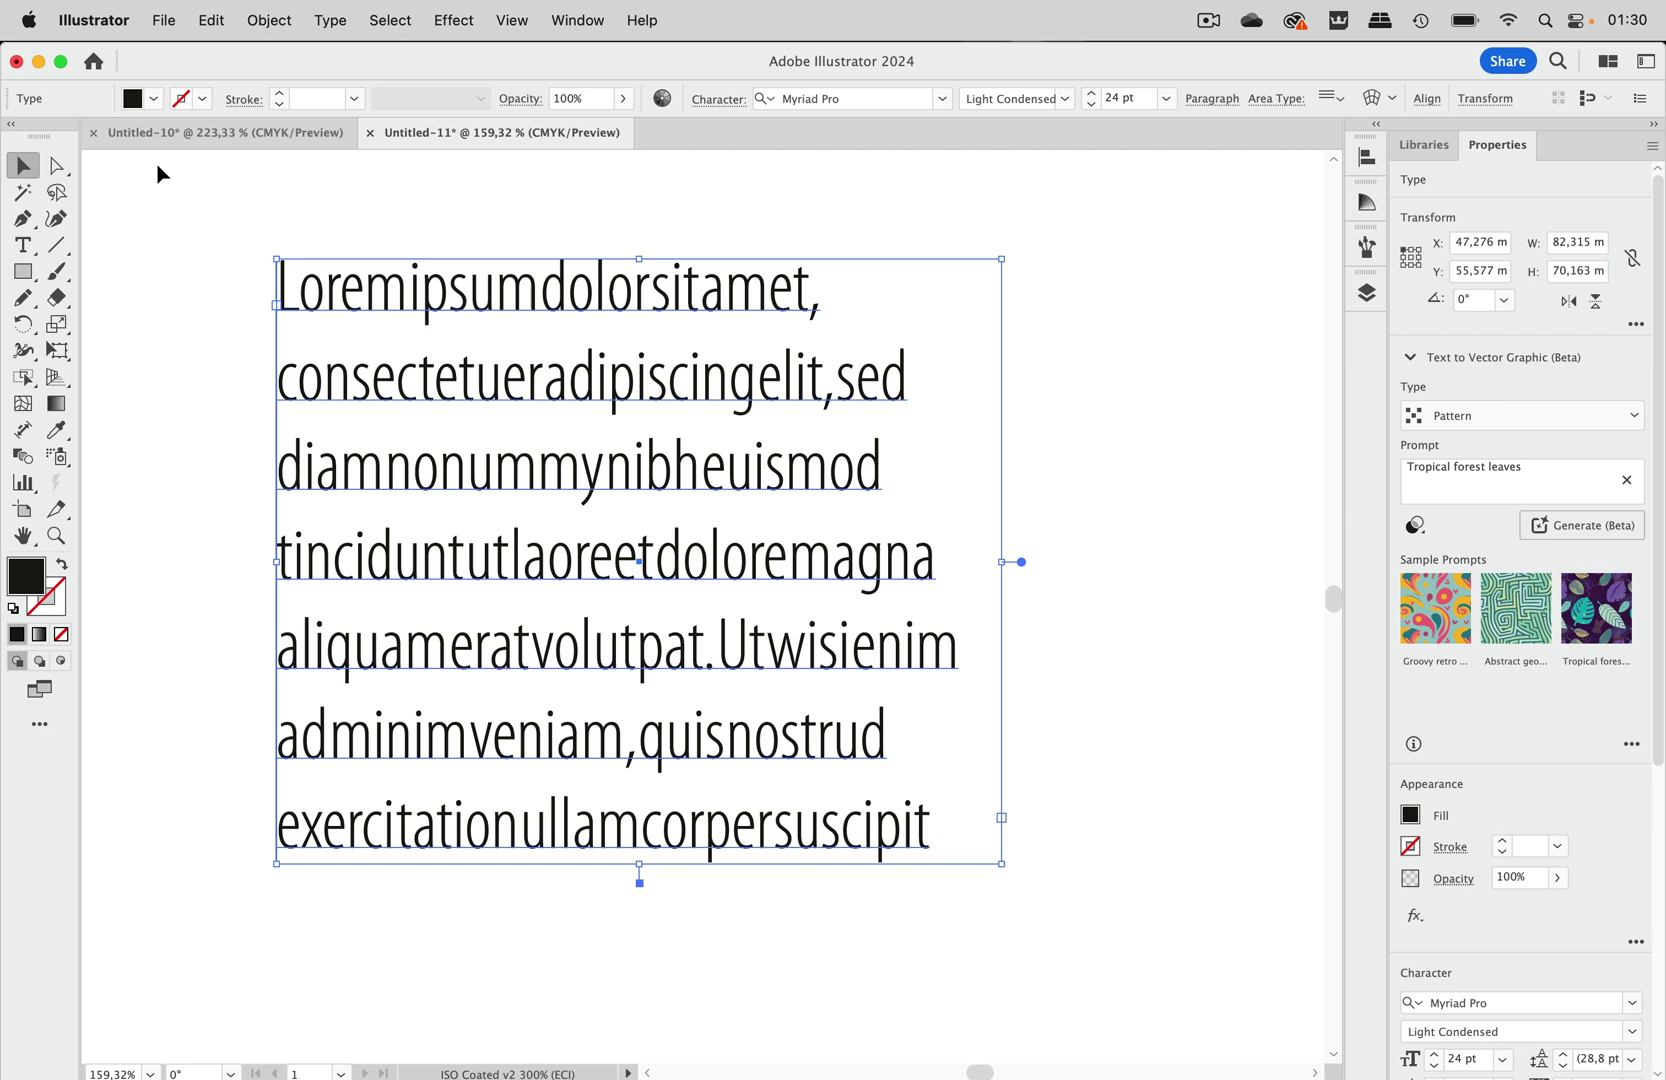
double_click(630, 298)
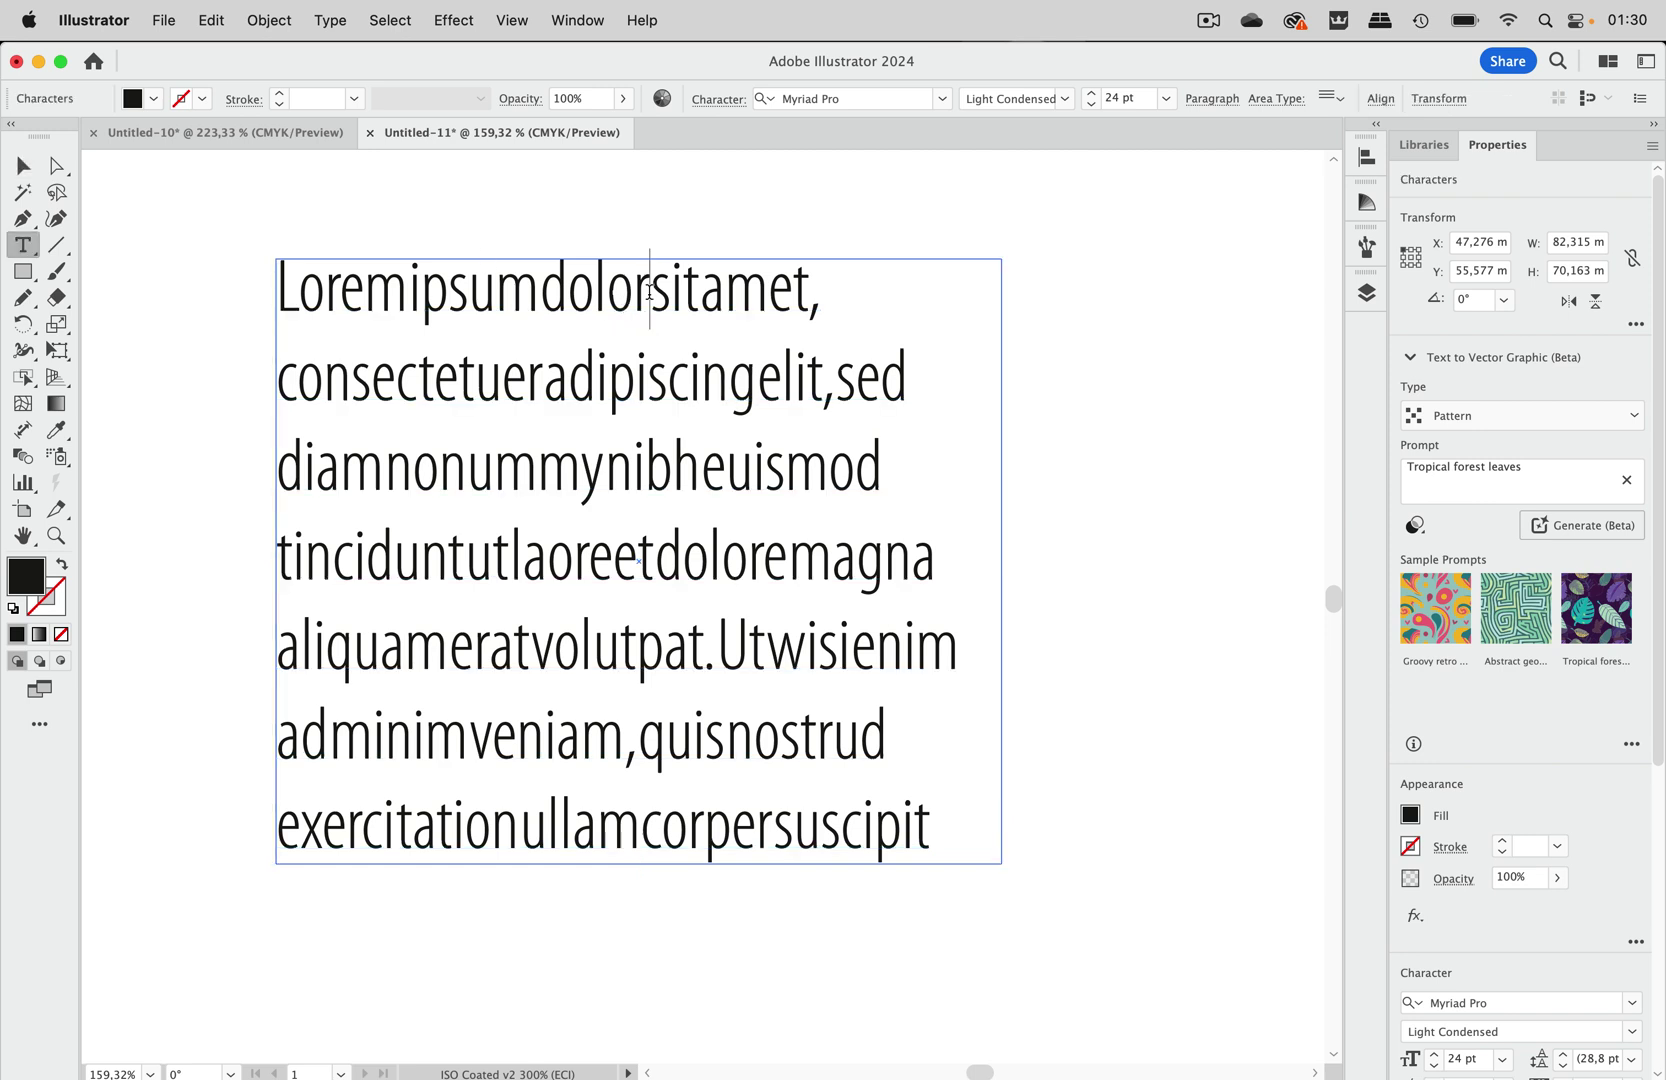
Replace the frame's placeholder with 'Typesometext' and reselect the frame
key(super+a)
key(BackSpace)
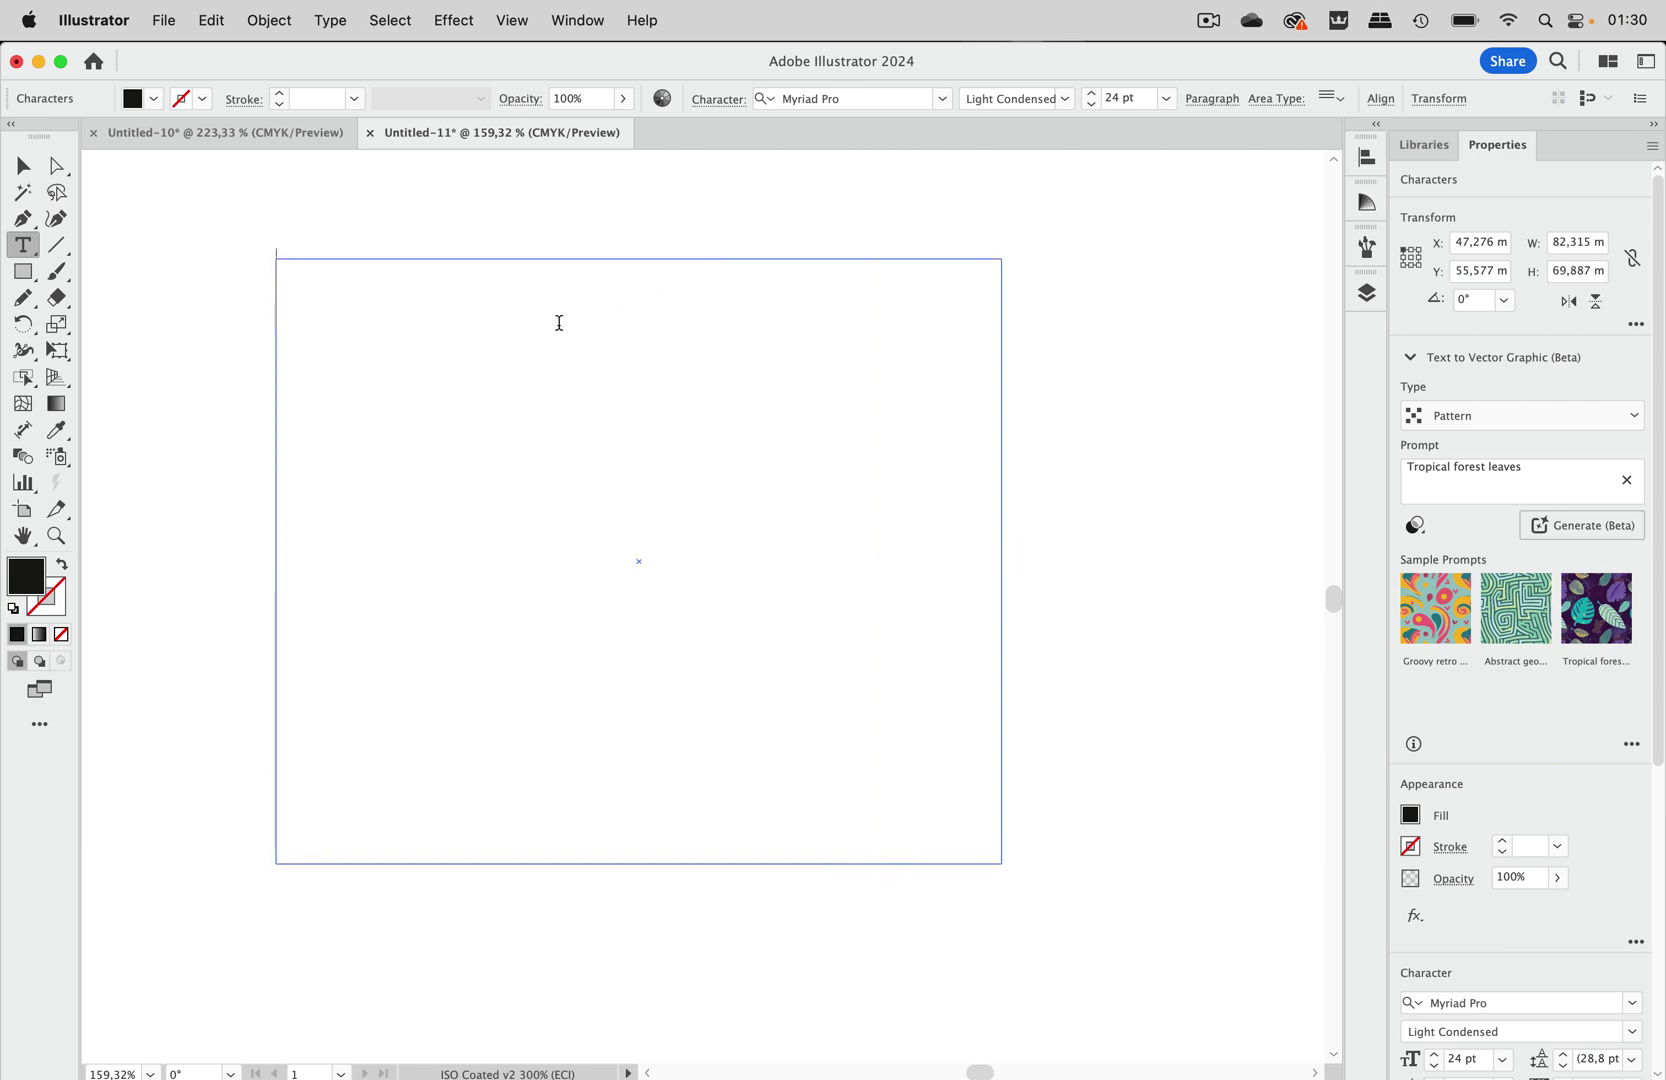
text(Typ)
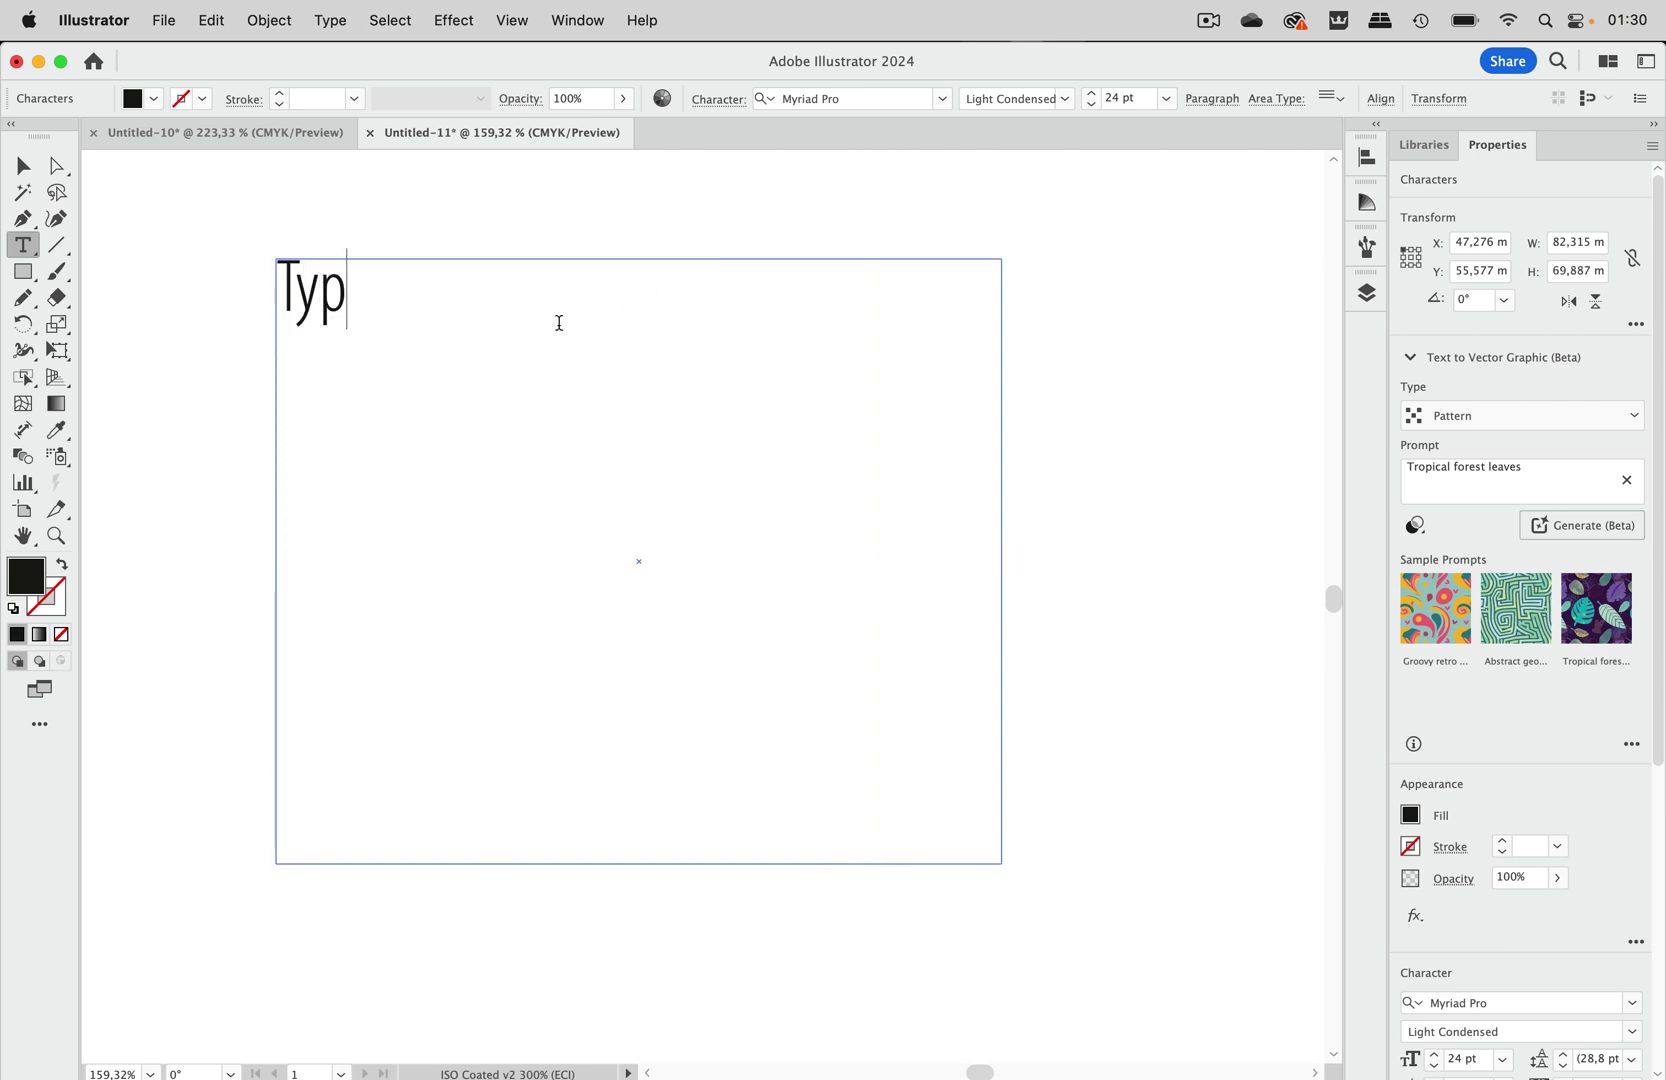
text(esometext)
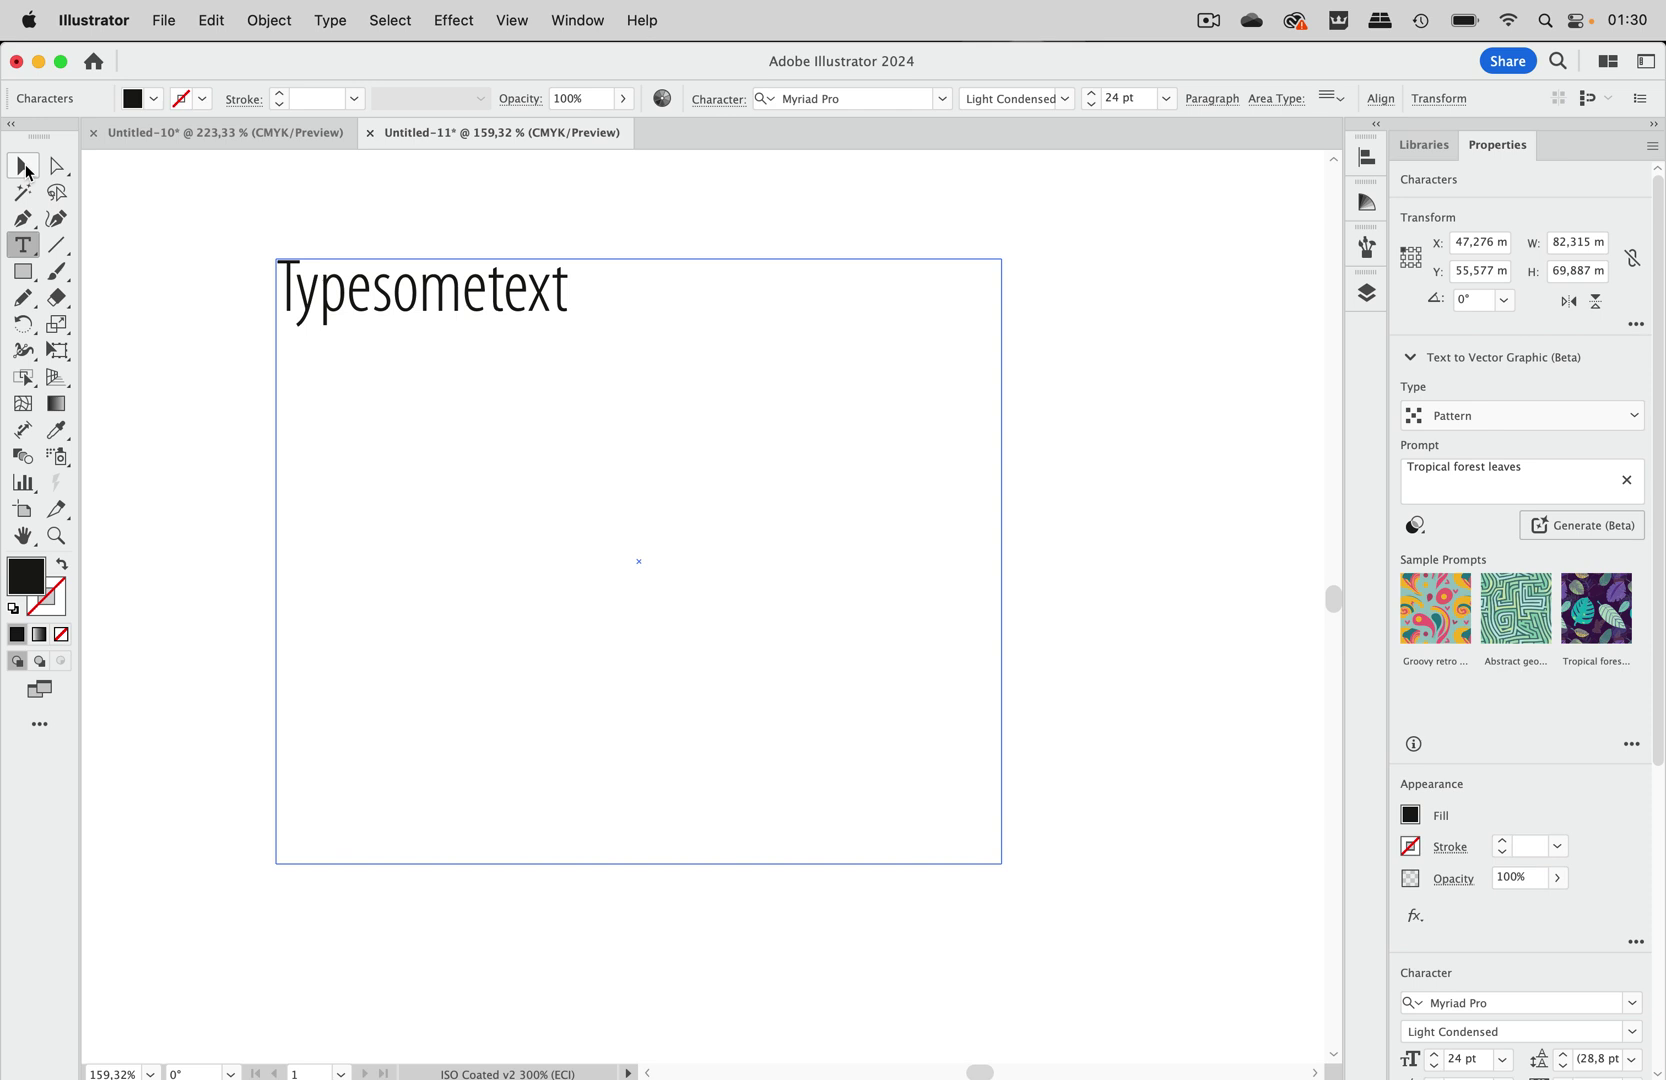
click(24, 168)
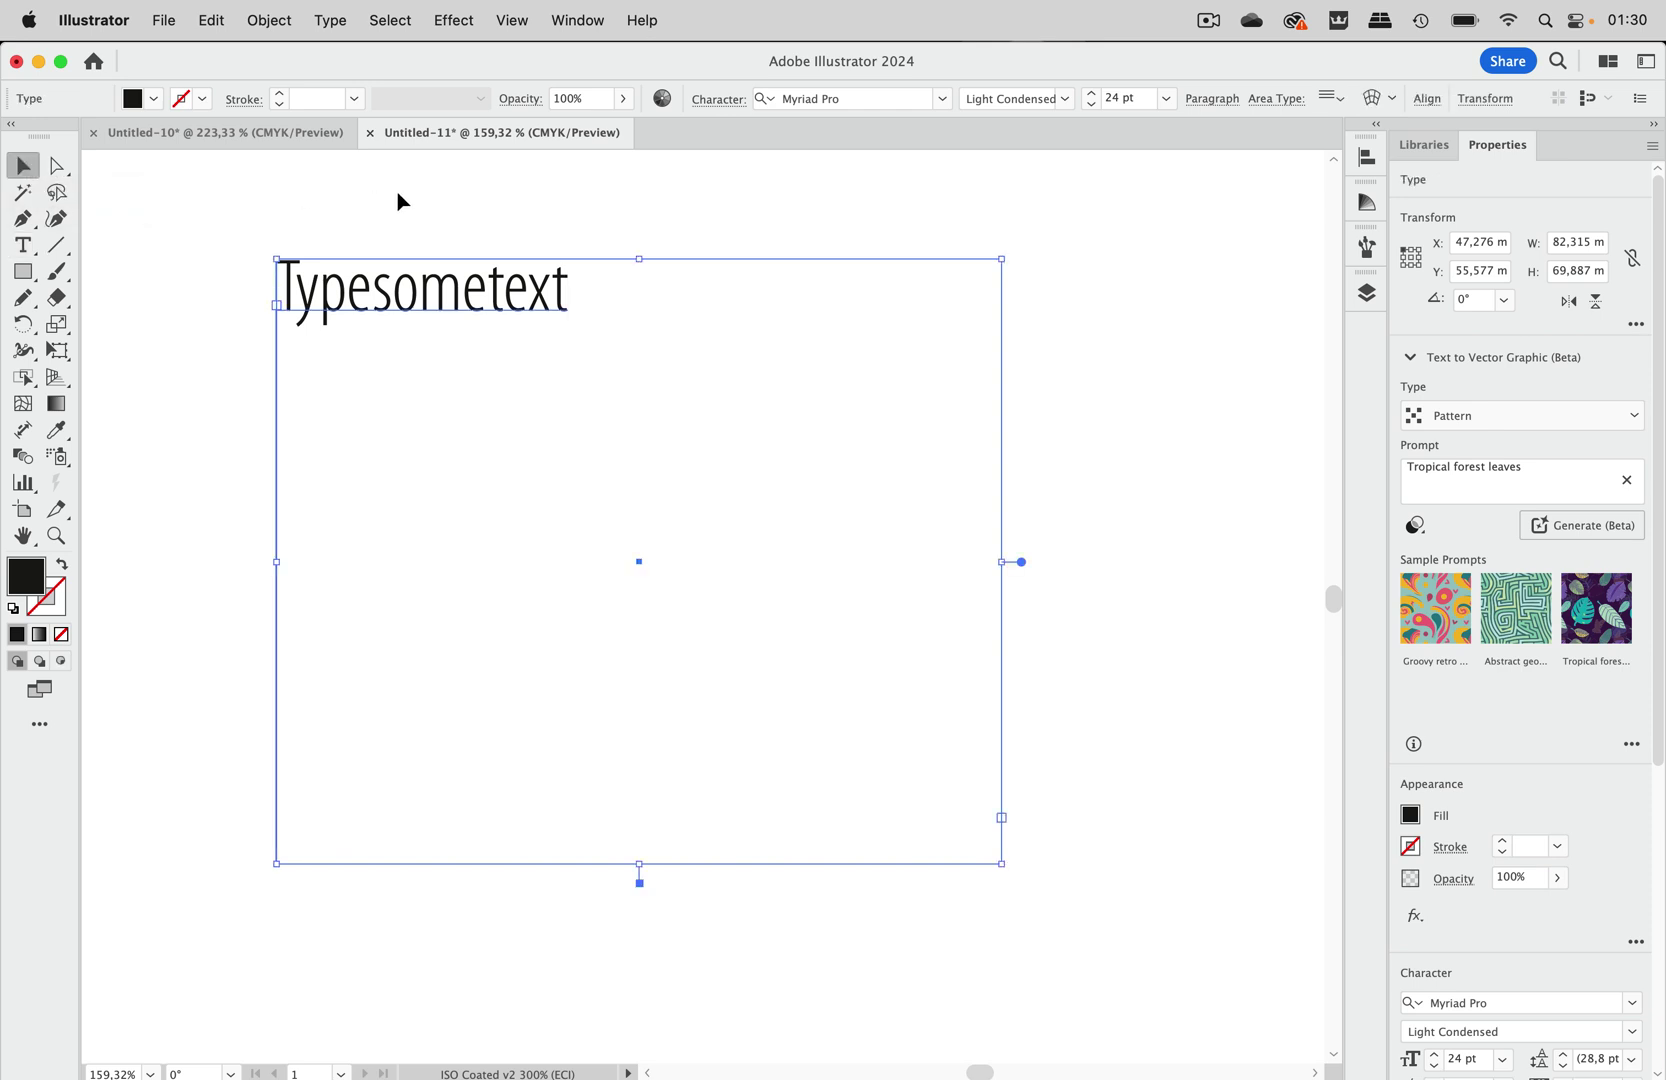
Turn on Show Hidden Characters and confirm the Character panel shows tracking at 0
click(331, 20)
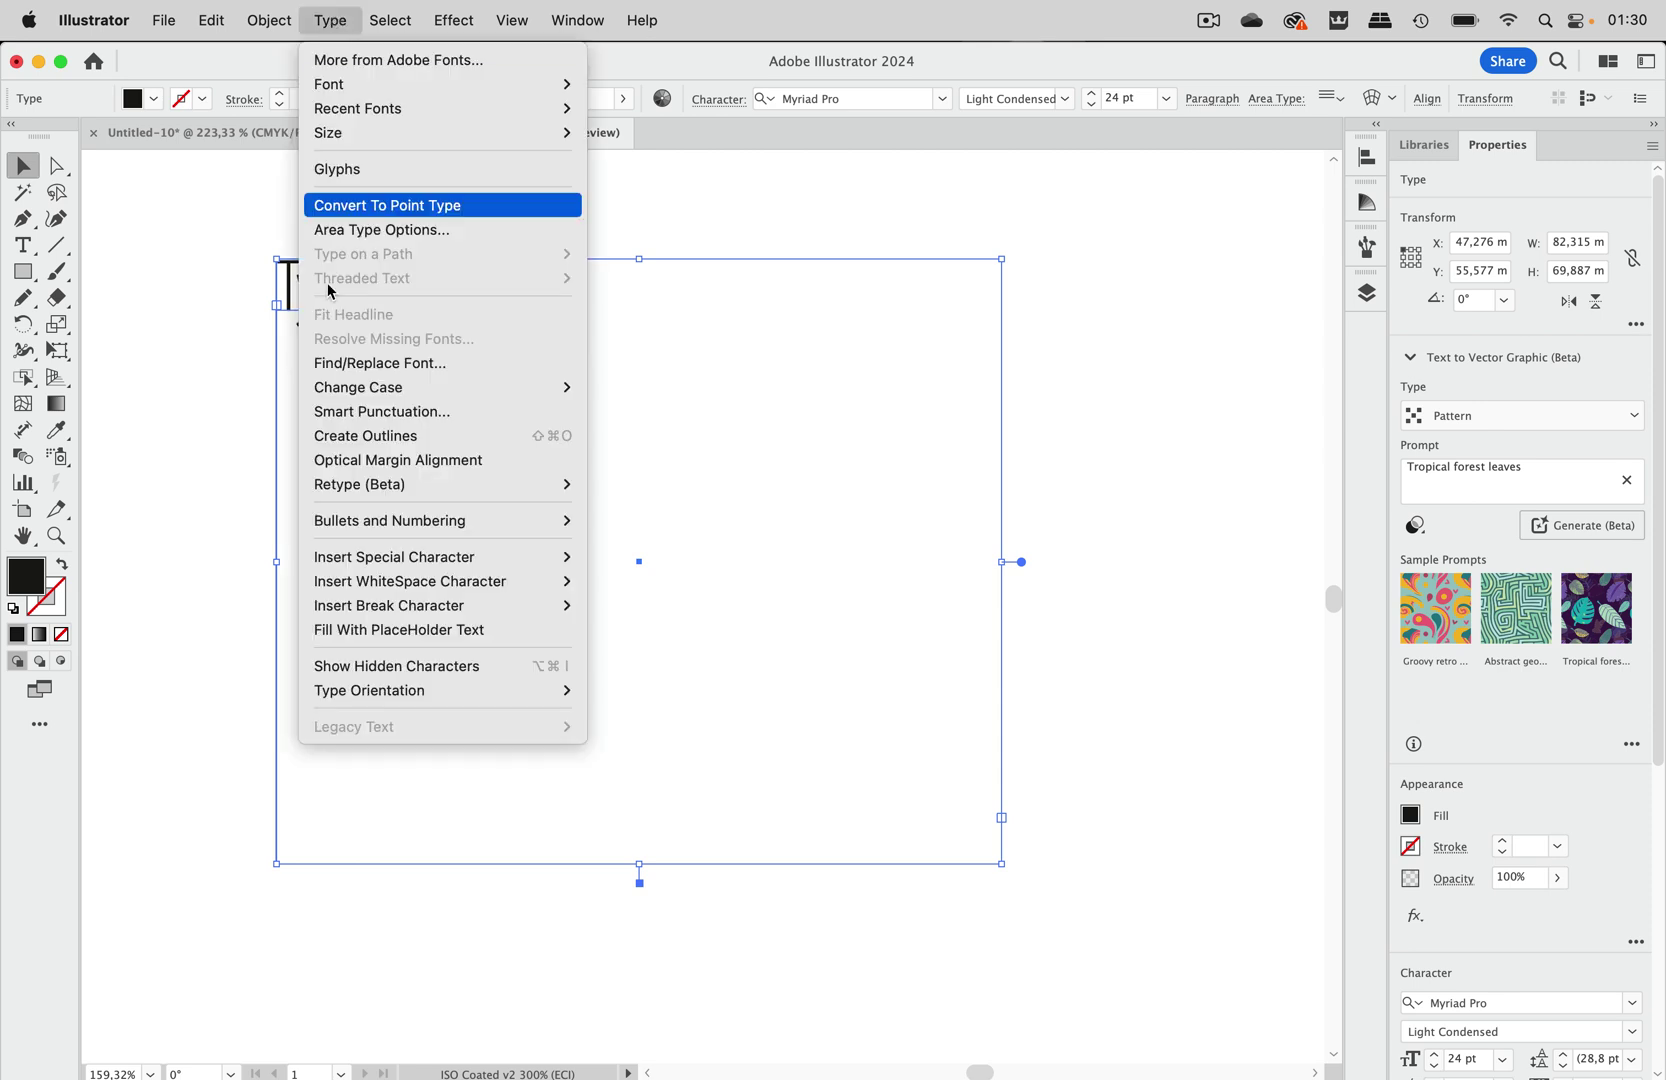
click(383, 665)
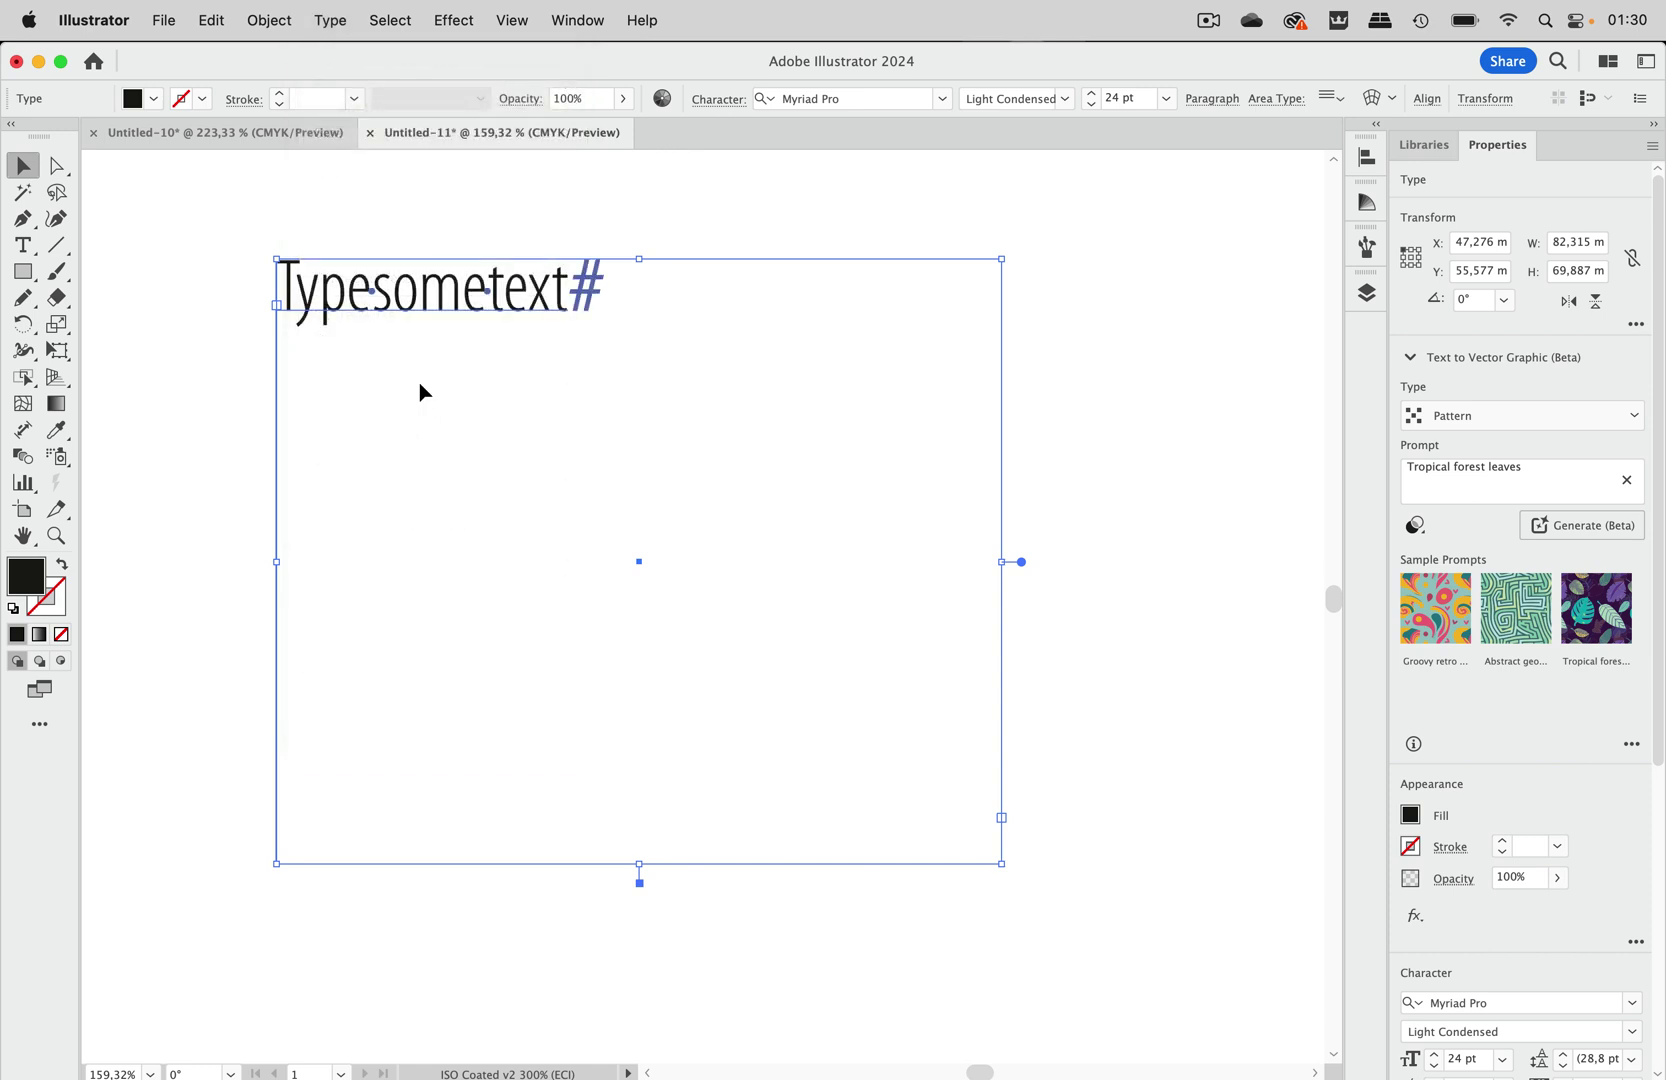
scroll(405, 350, up, 5)
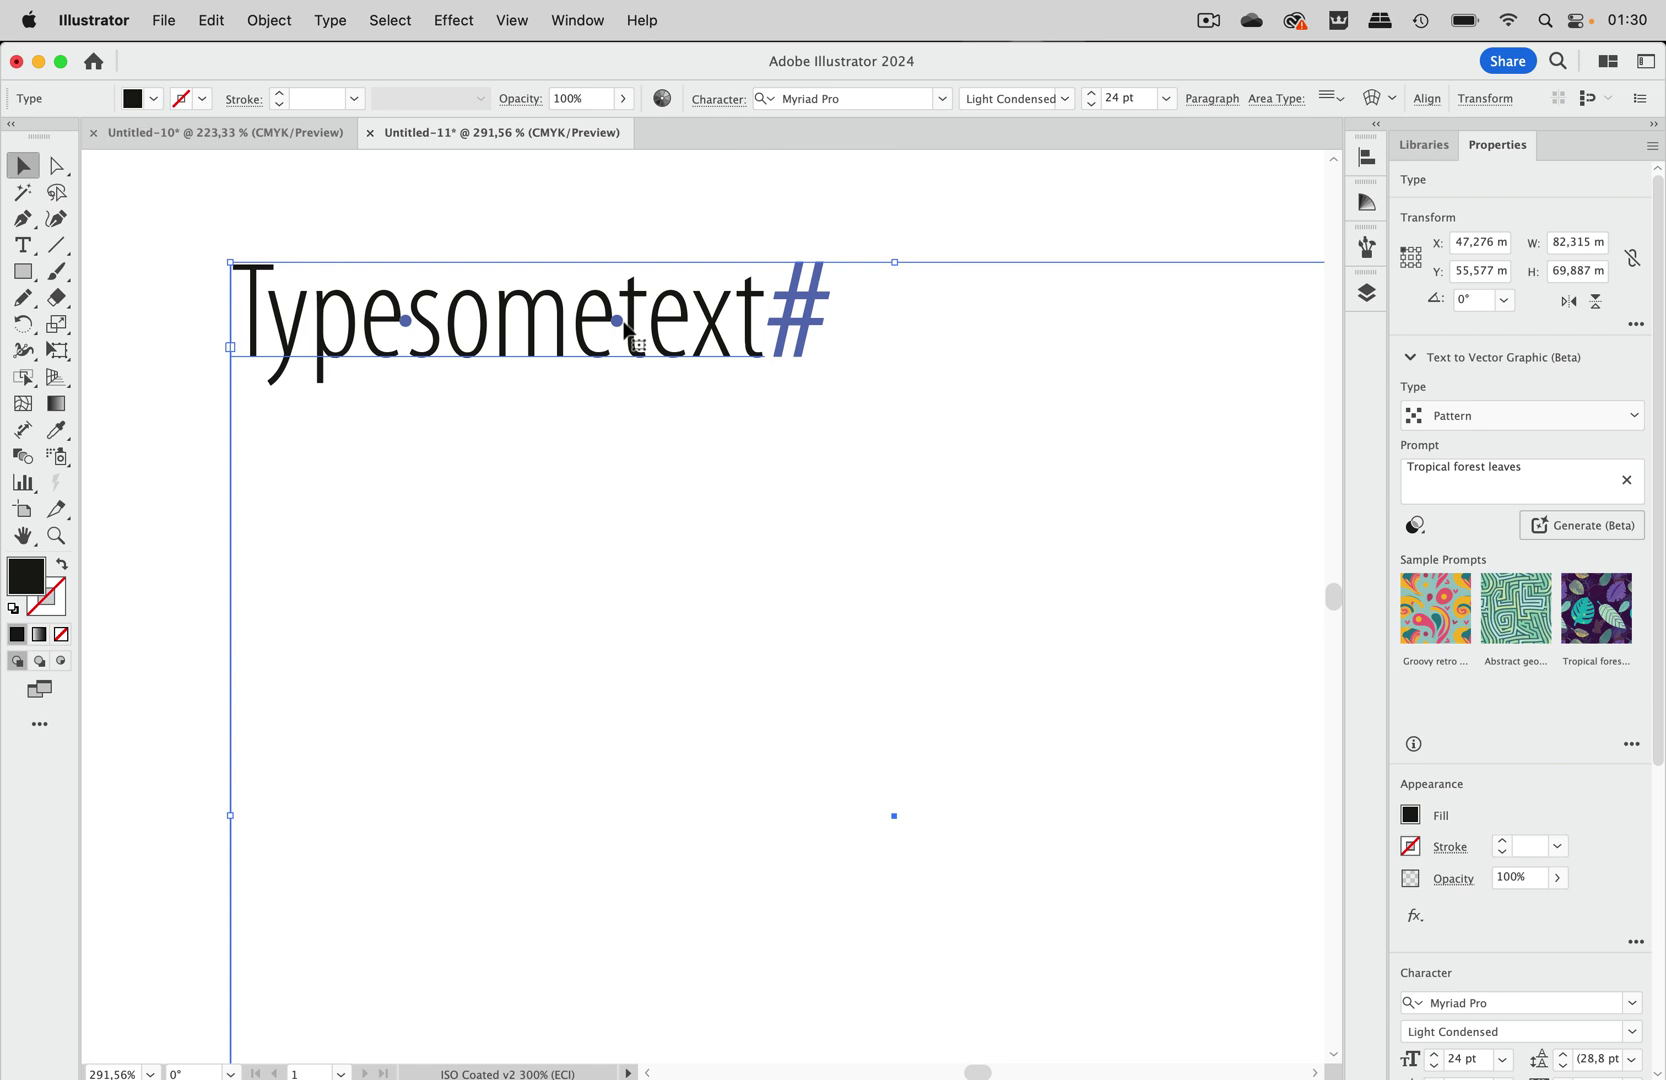
click(720, 100)
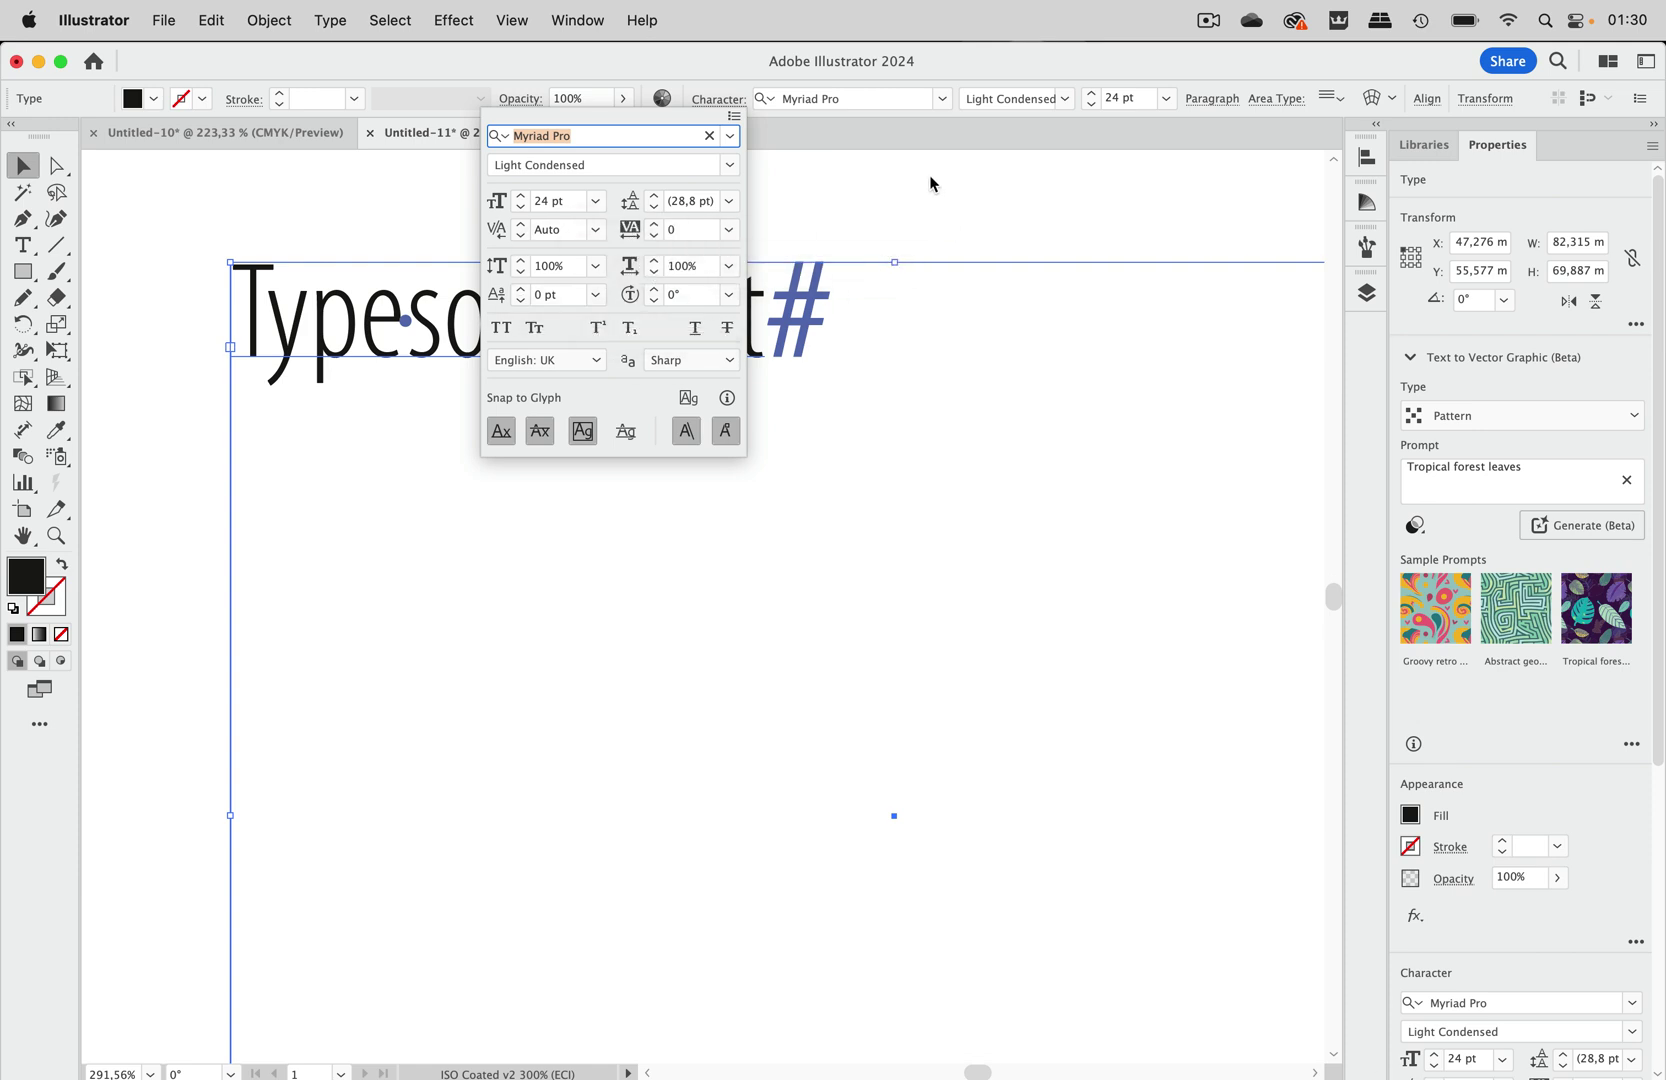
click(726, 70)
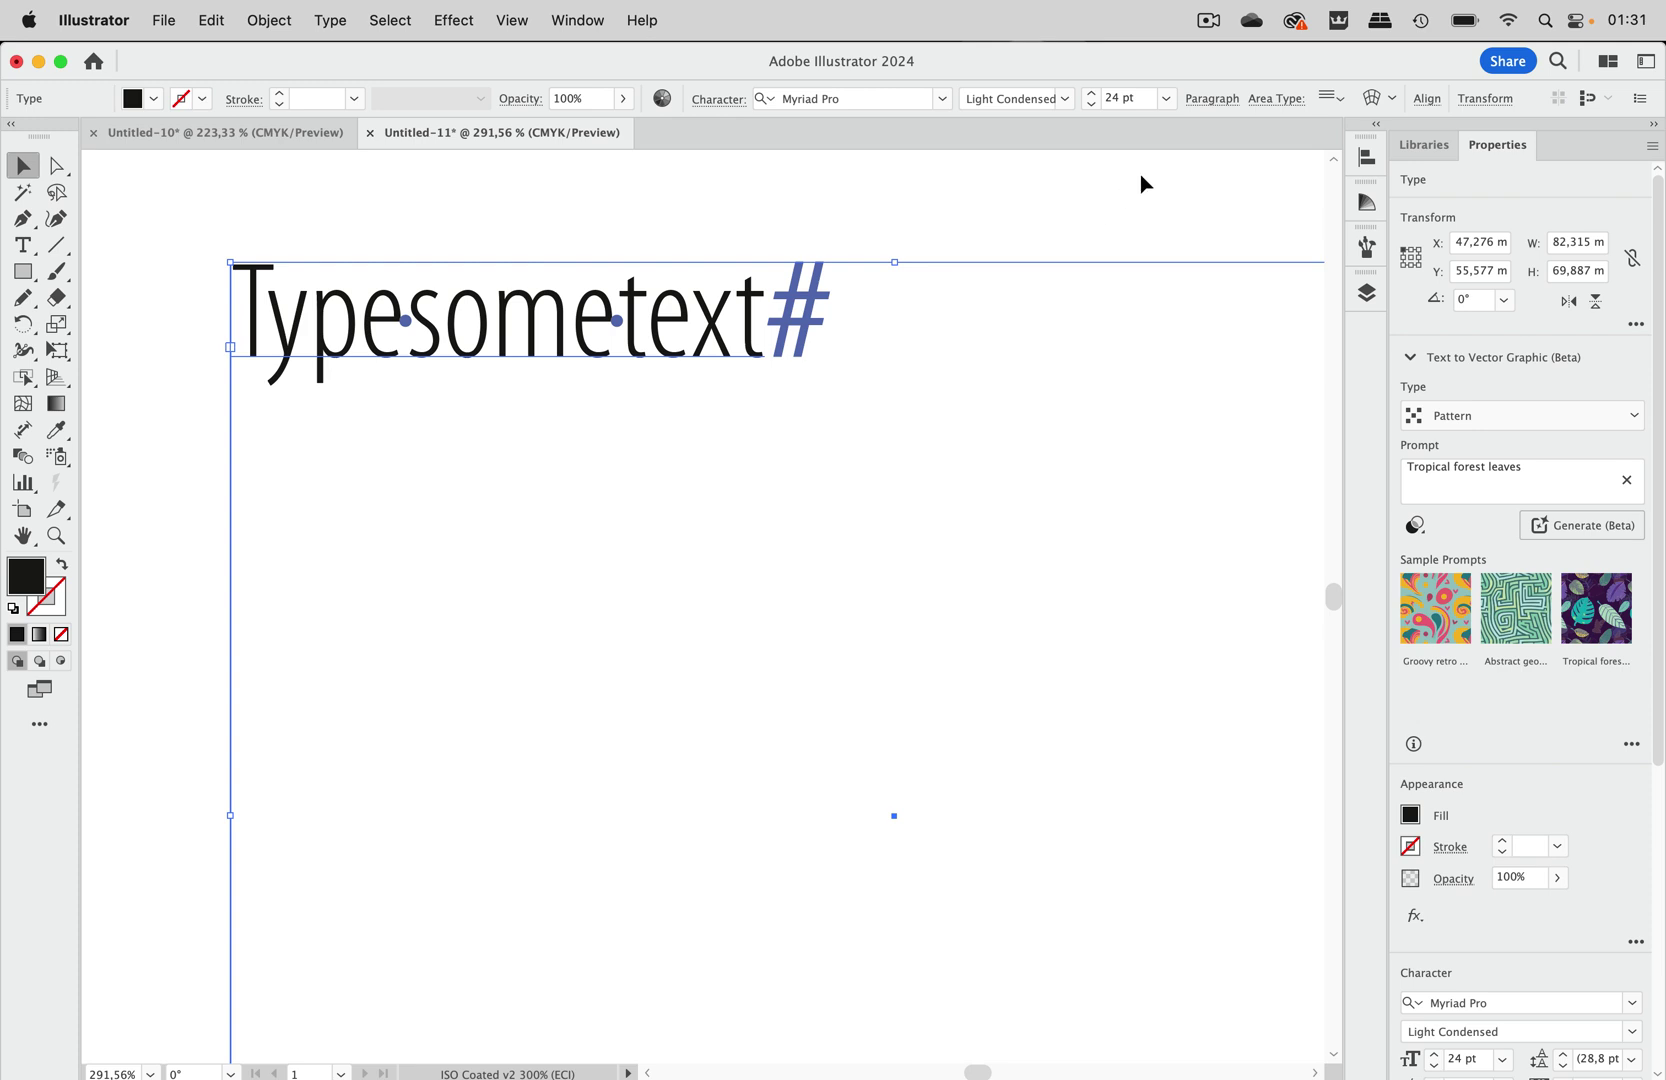
Open the Justification dialog from the Paragraph panel's flyout menu, showing word spacing 0/10/20%
click(1212, 100)
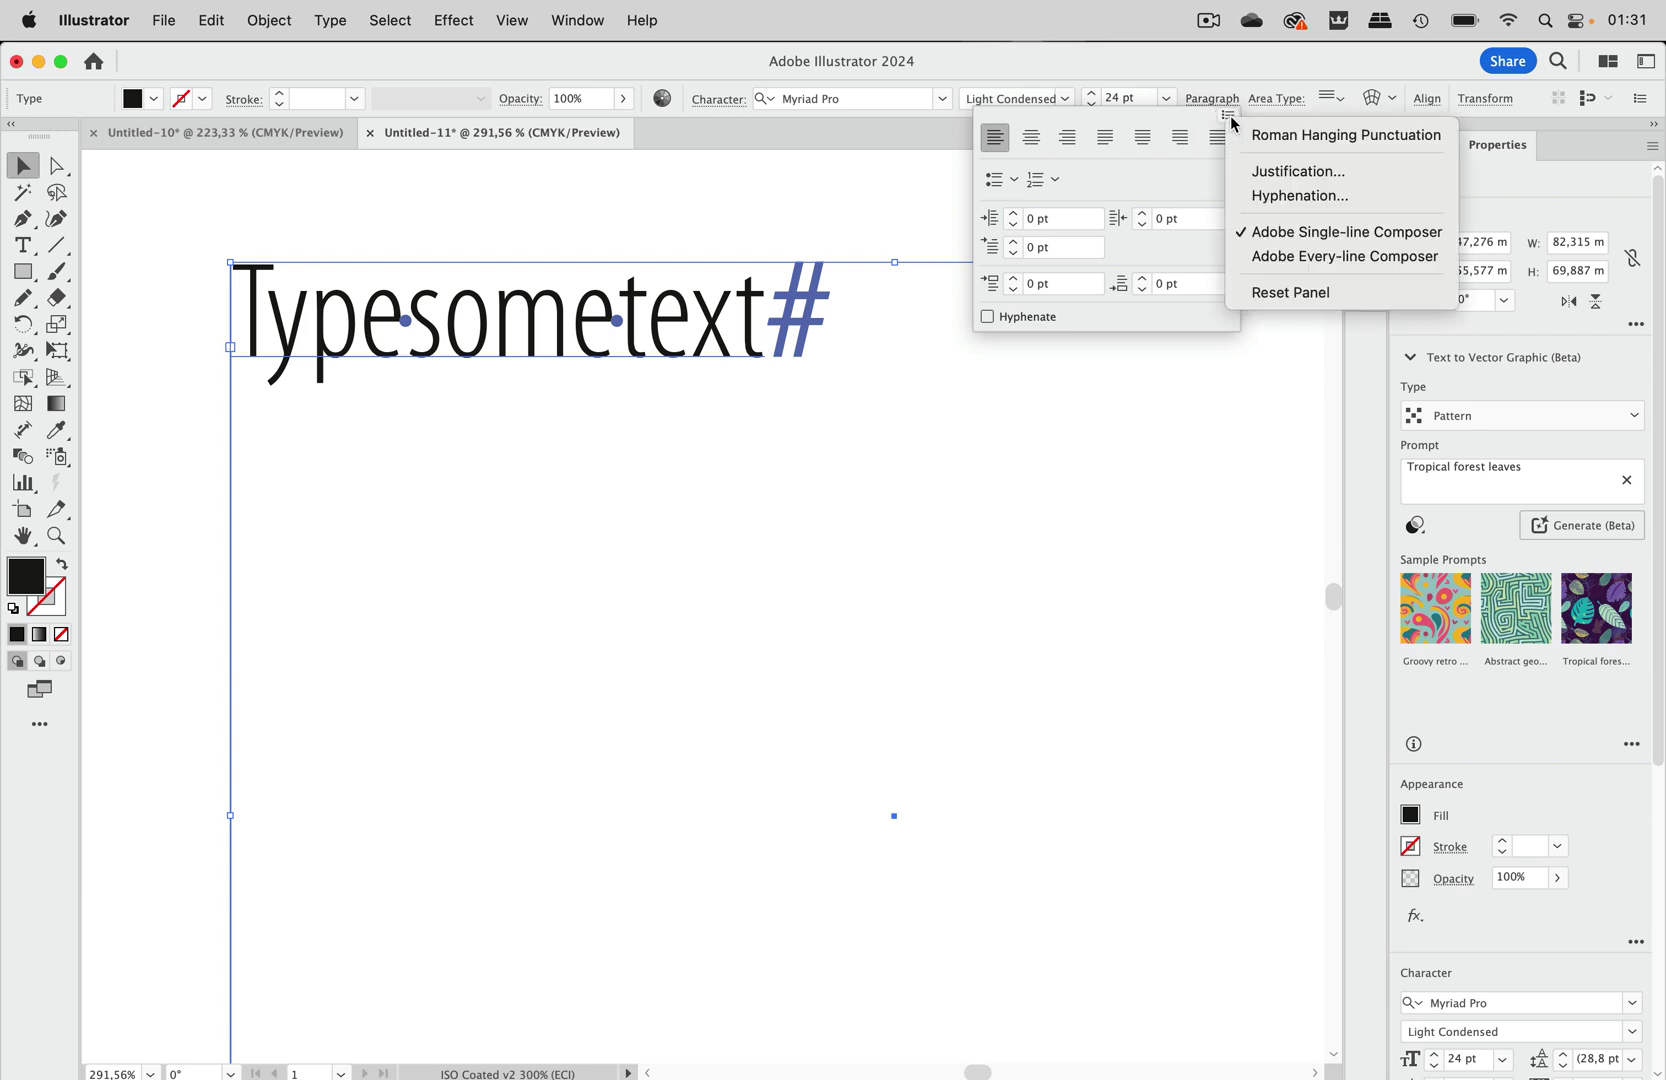
click(1228, 115)
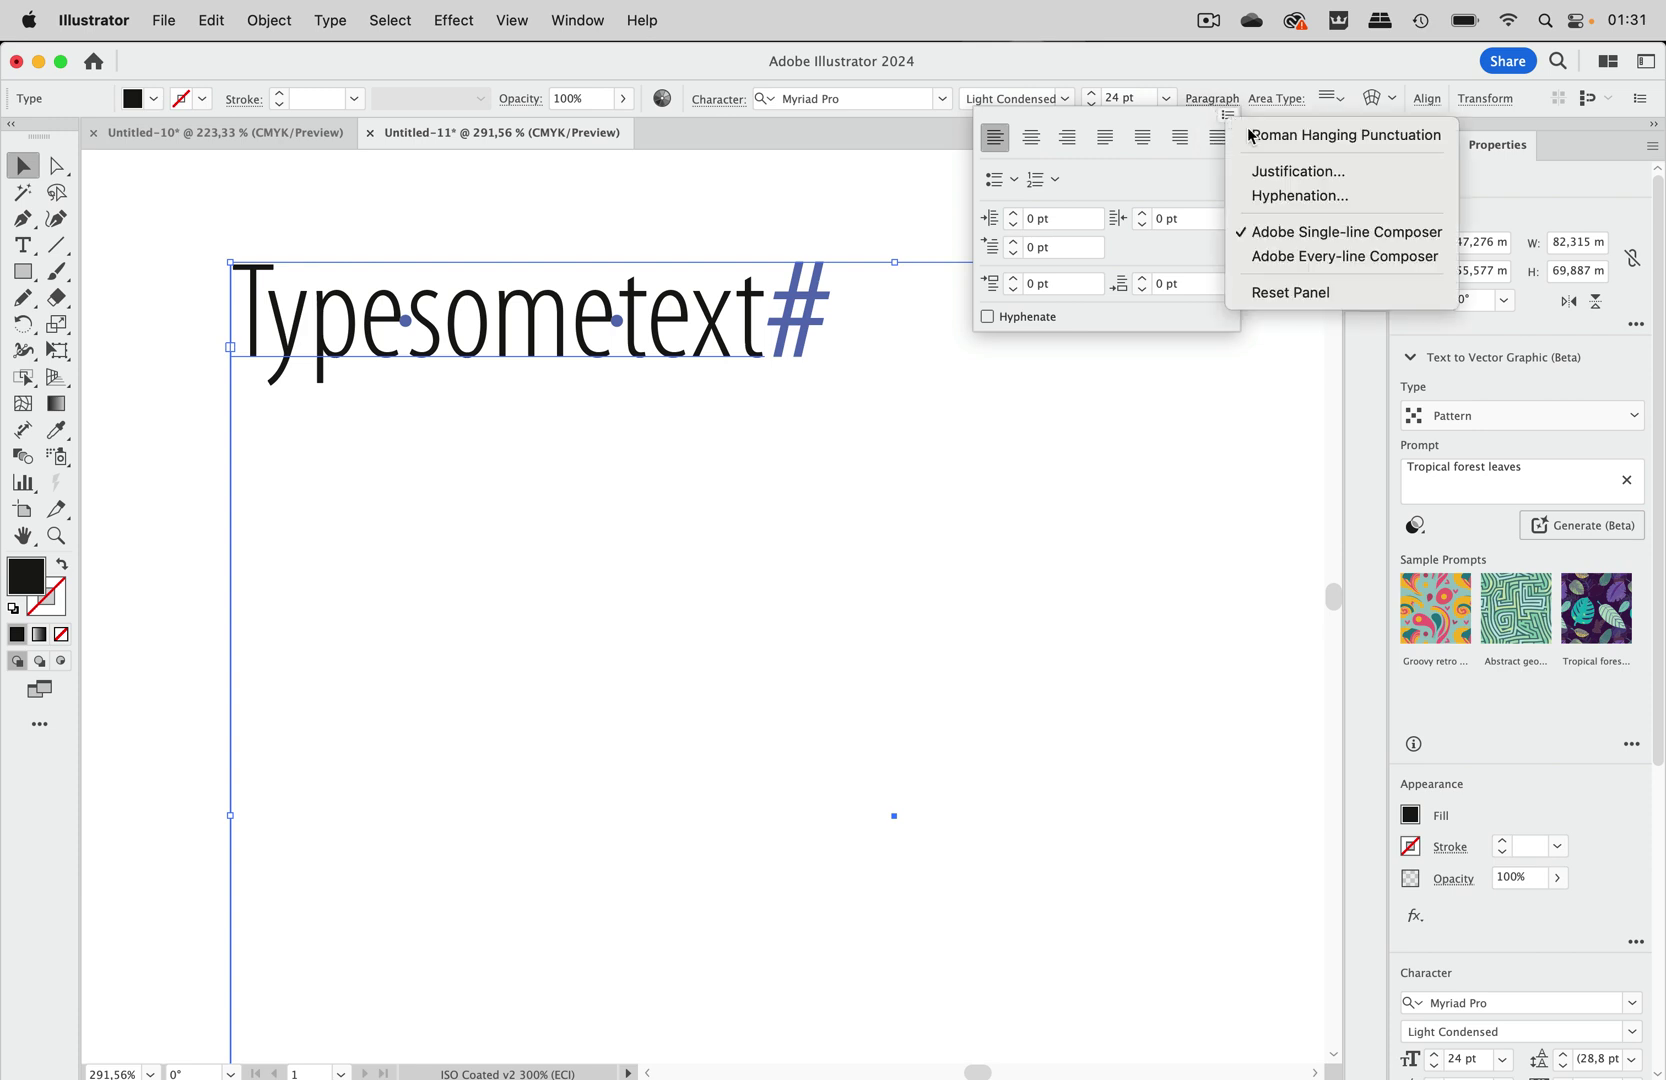
click(1291, 175)
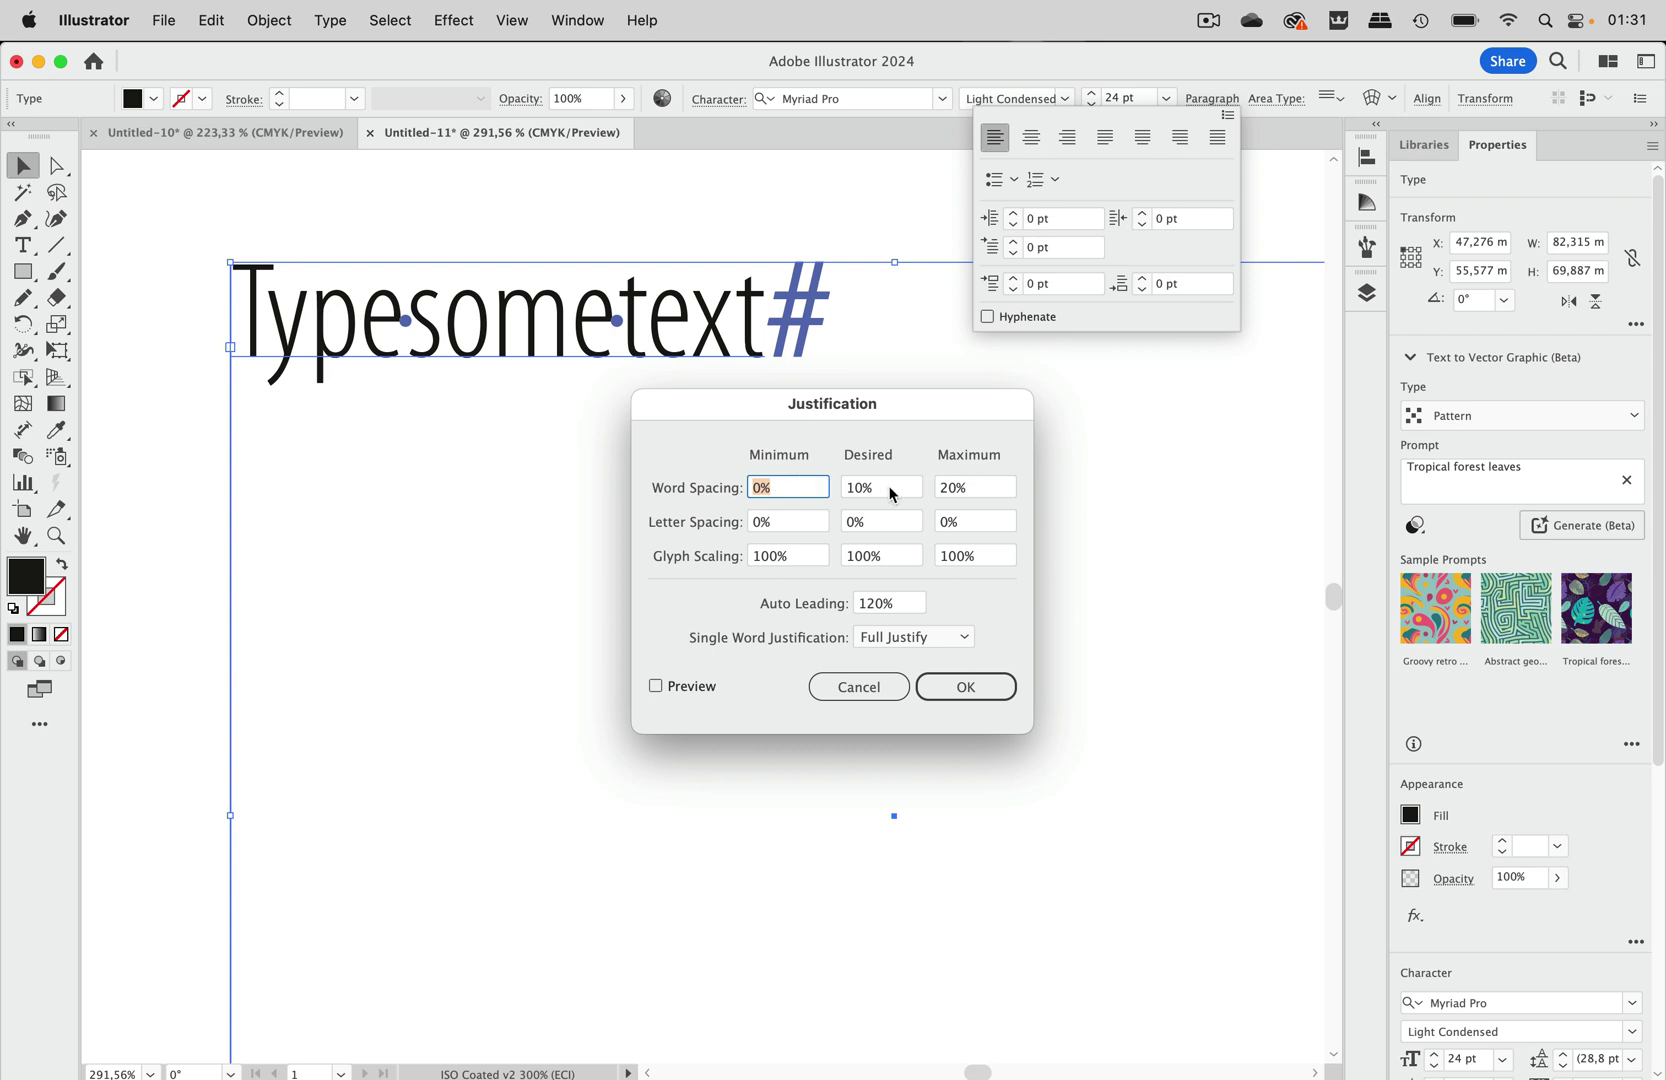
key(Tab)
Set word spacing to 80% minimum, 100% desired and 133% maximum, with Preview on
click(879, 486)
key(Tab)
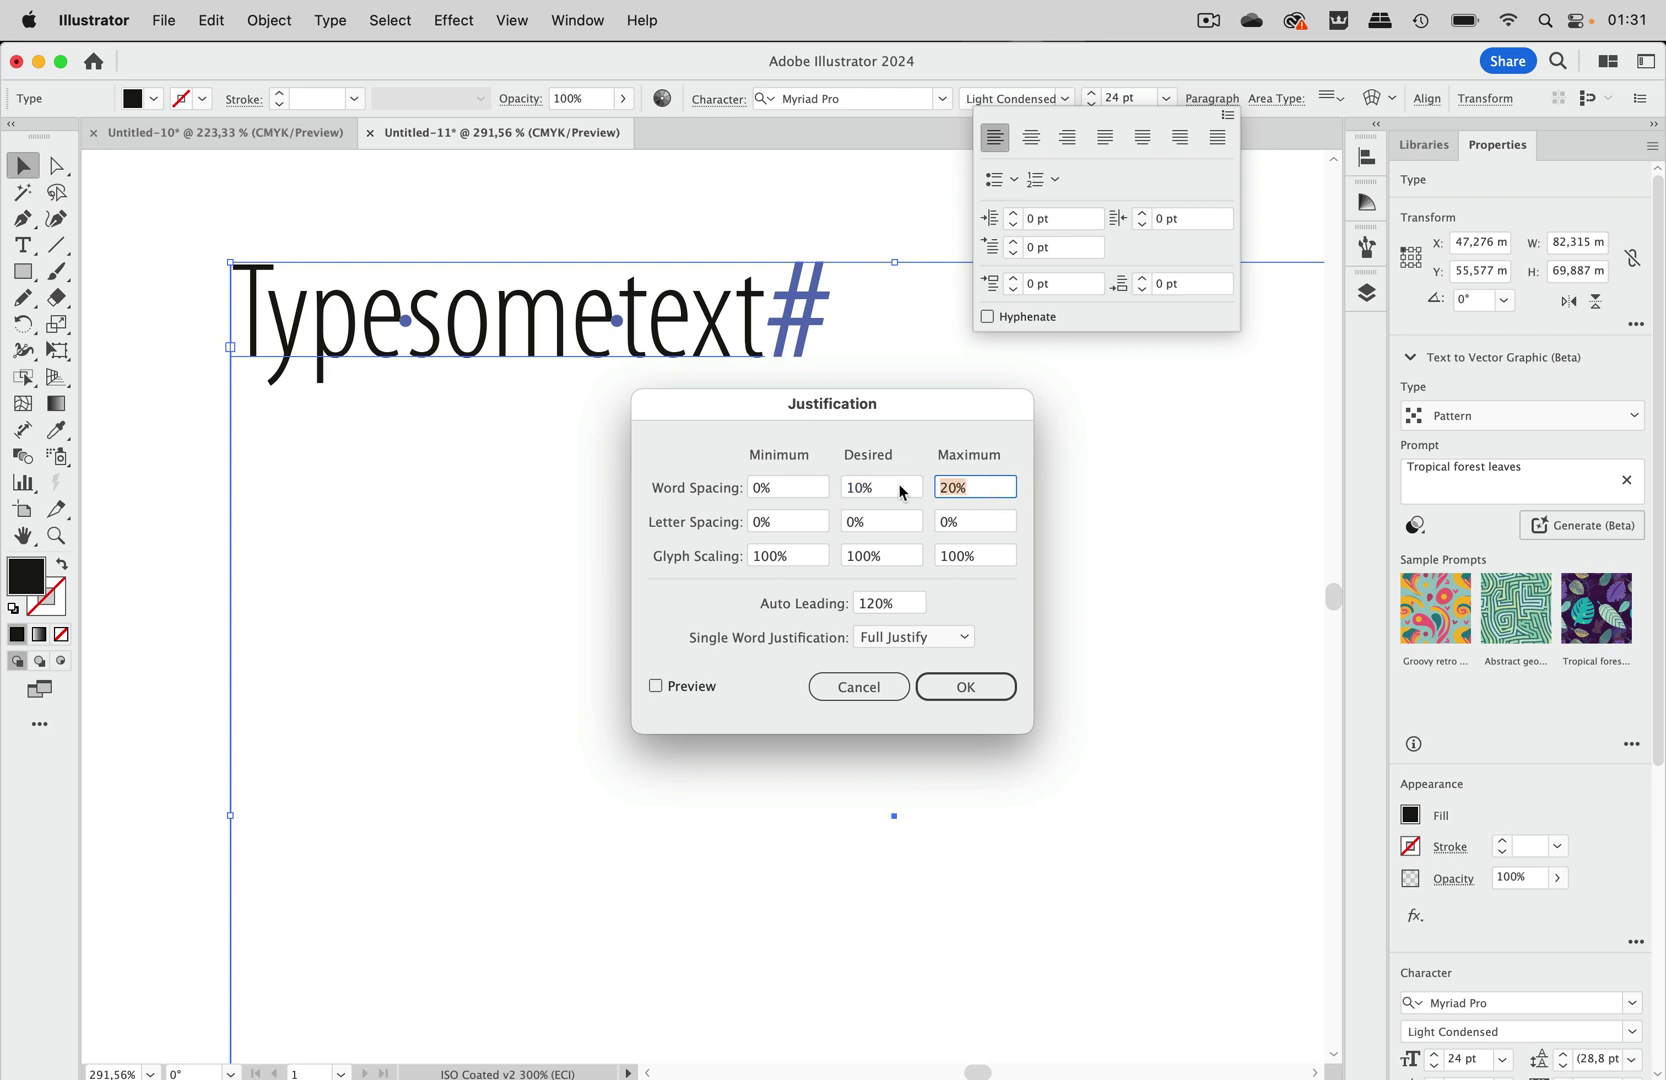
text(133)
key(shift+Tab)
text(100)
key(shift+Tab)
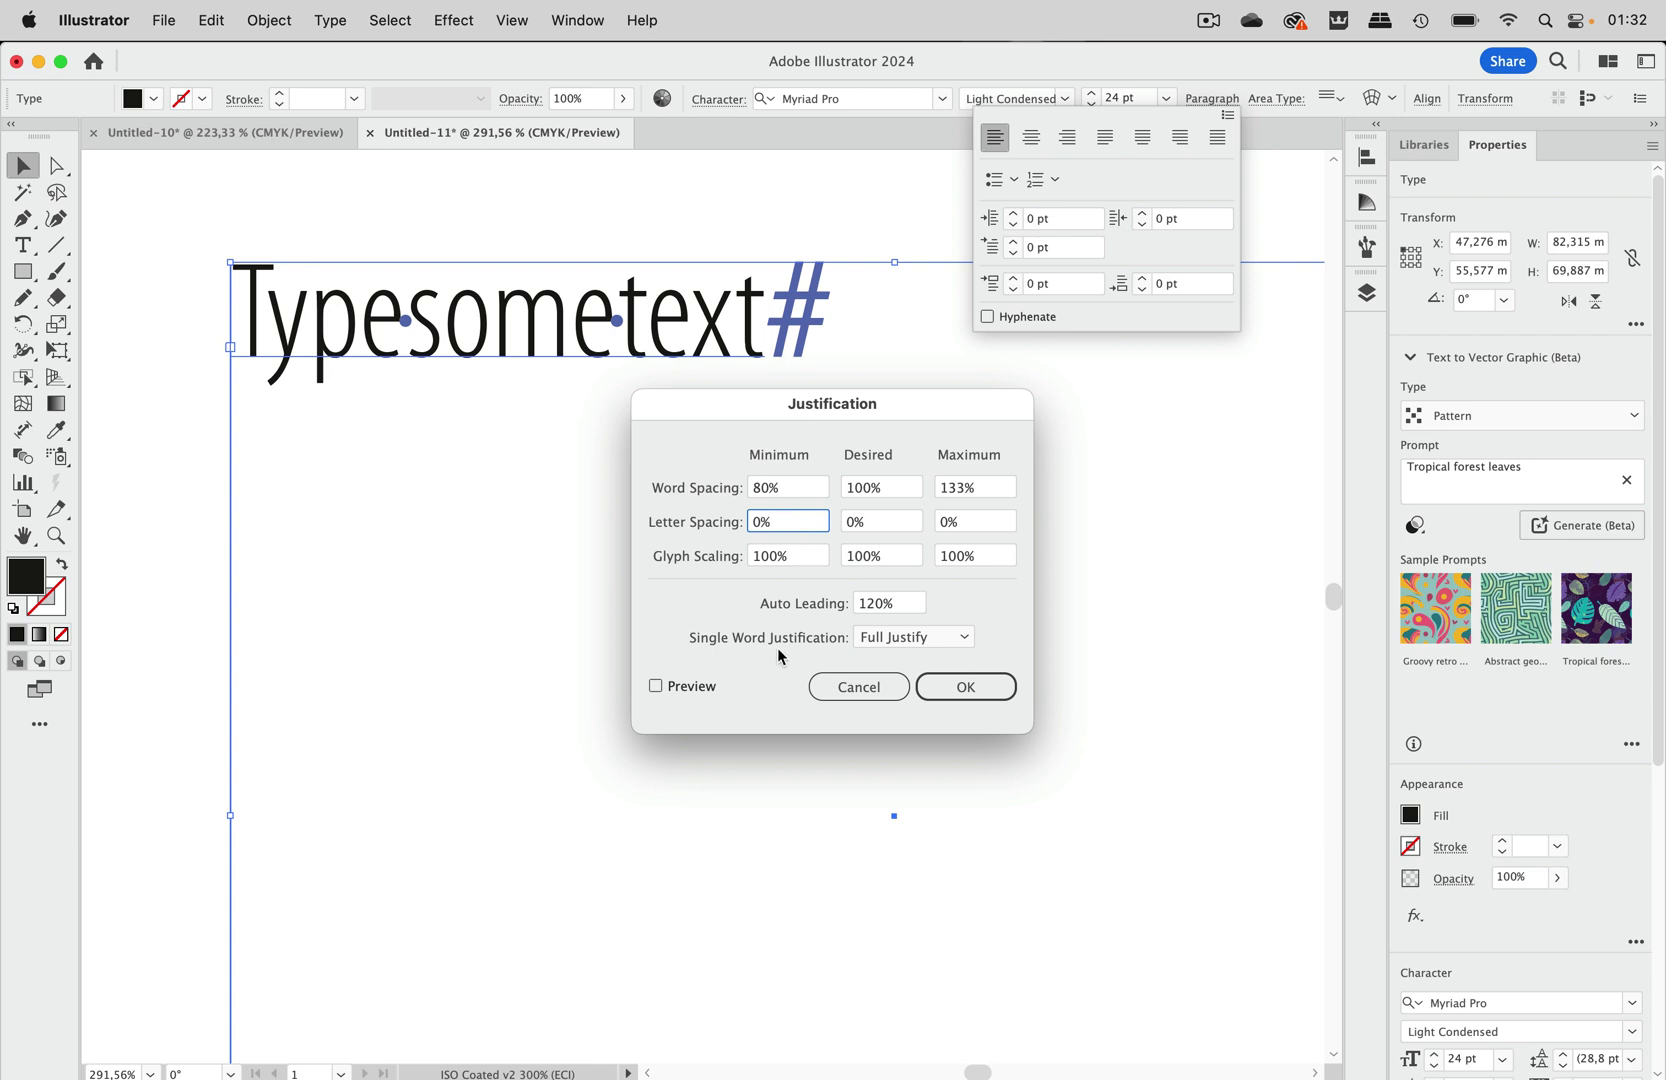
click(694, 687)
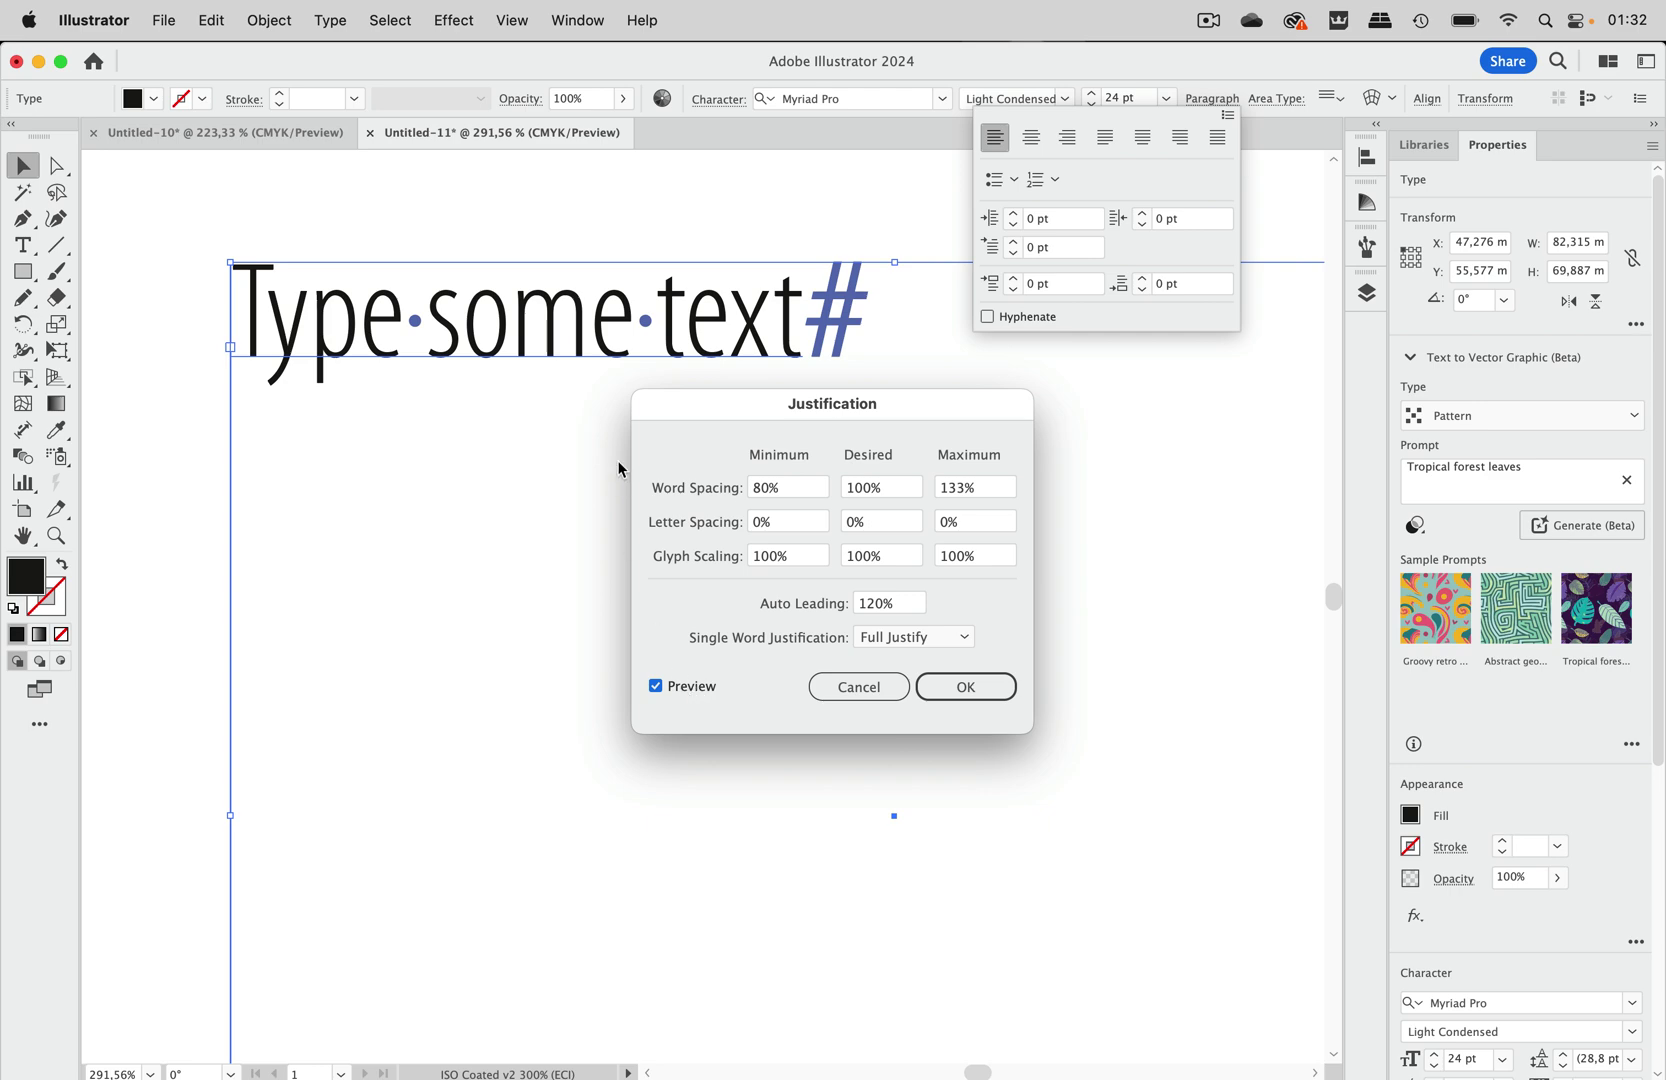